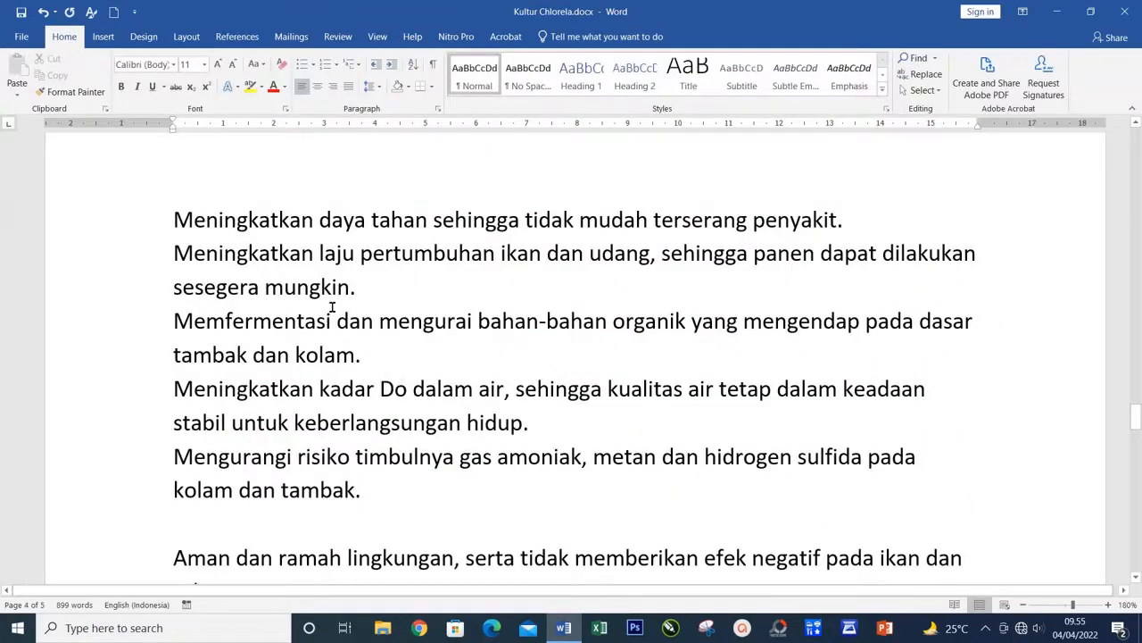
Step: Look through the document's sections on EM4 benefits and on the NPK, dolomite and salt fertilizer ingredients
click(174, 220)
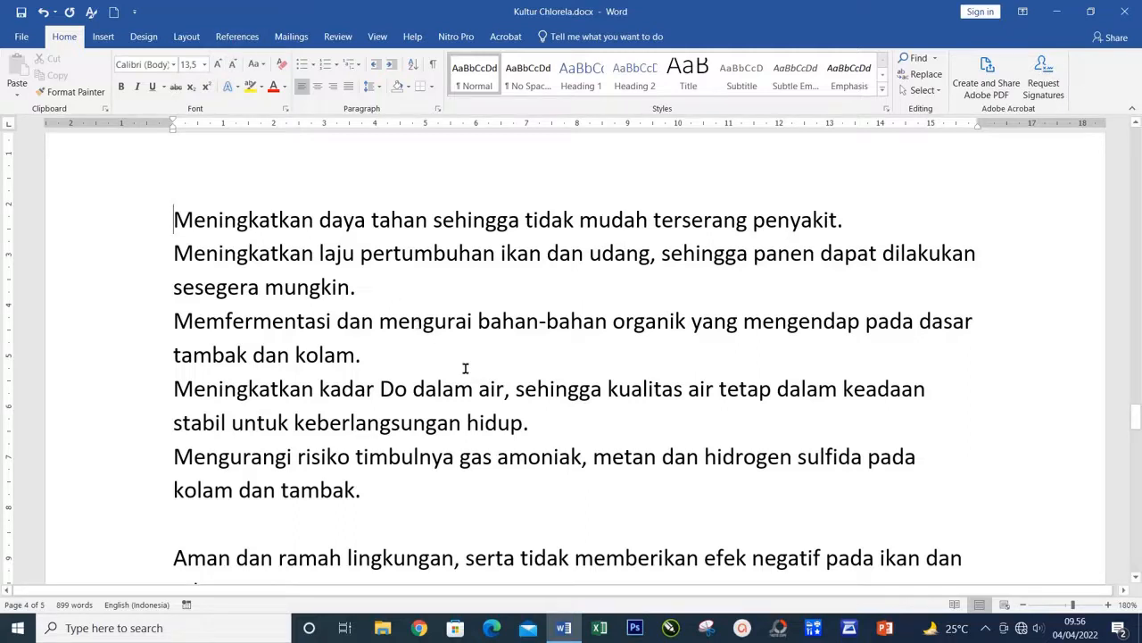
click(375, 359)
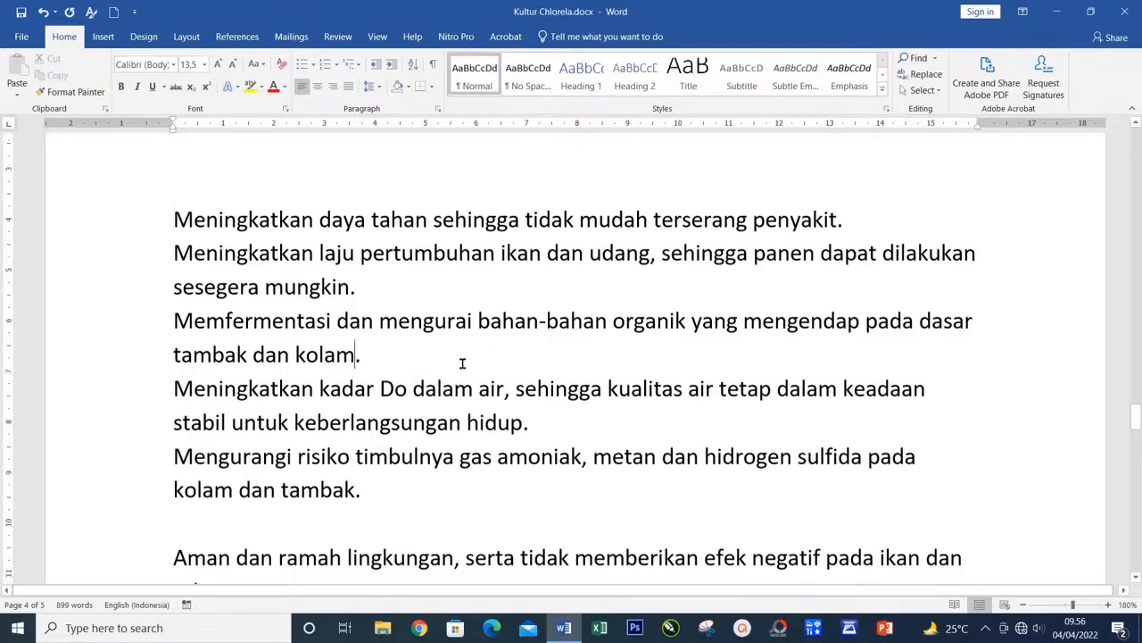
scroll(494, 398, down, 2)
scroll(561, 411, down, 2)
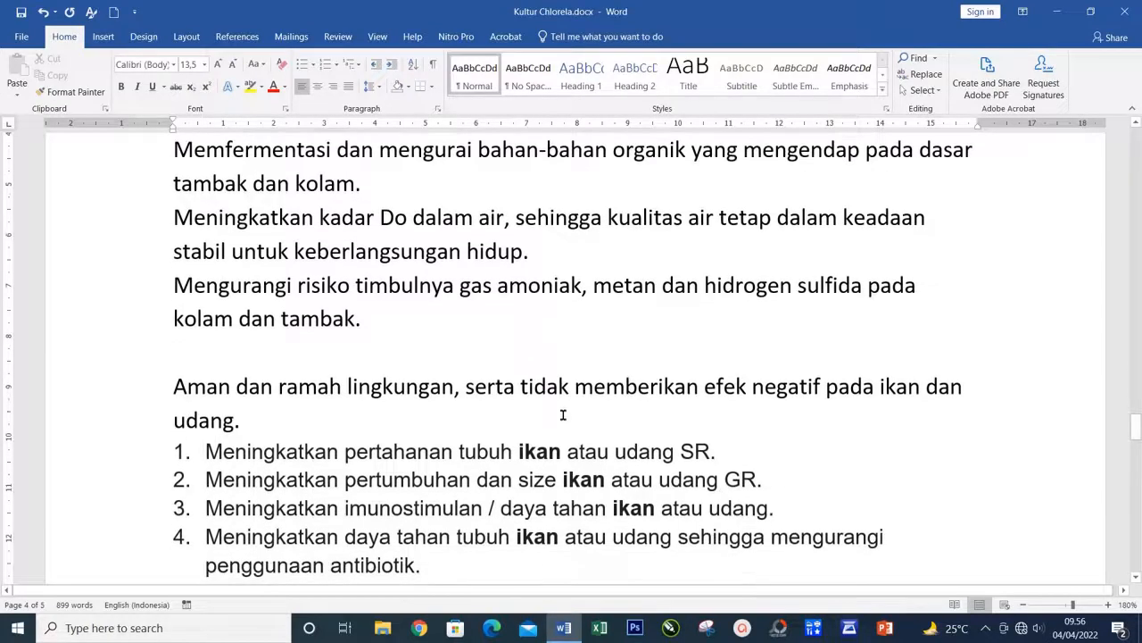
scroll(498, 442, down, 15)
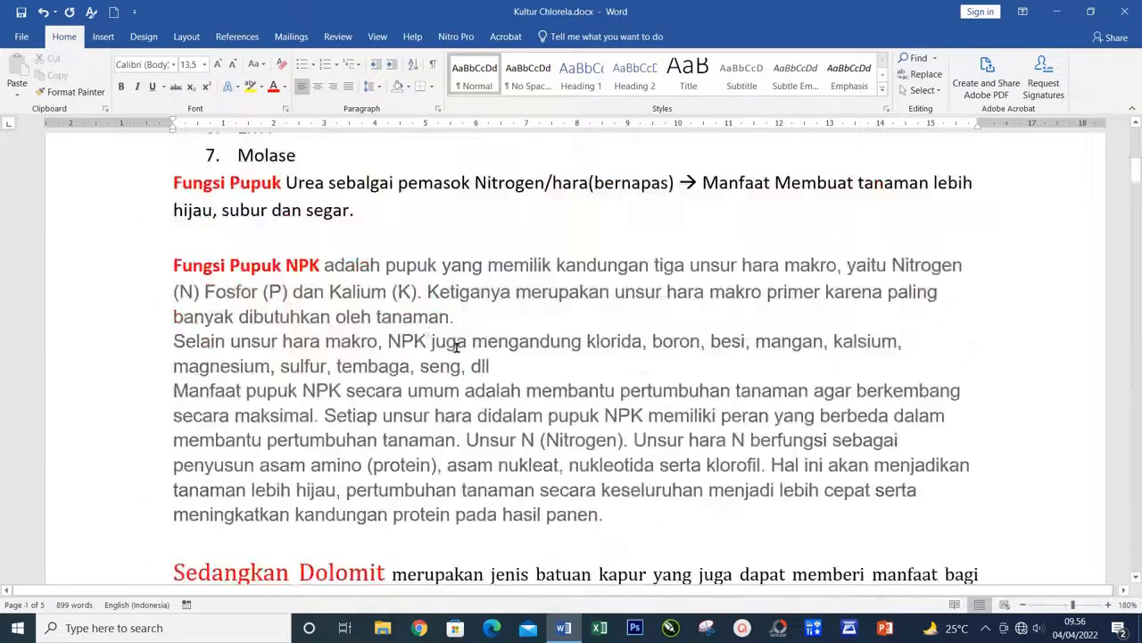
click(416, 295)
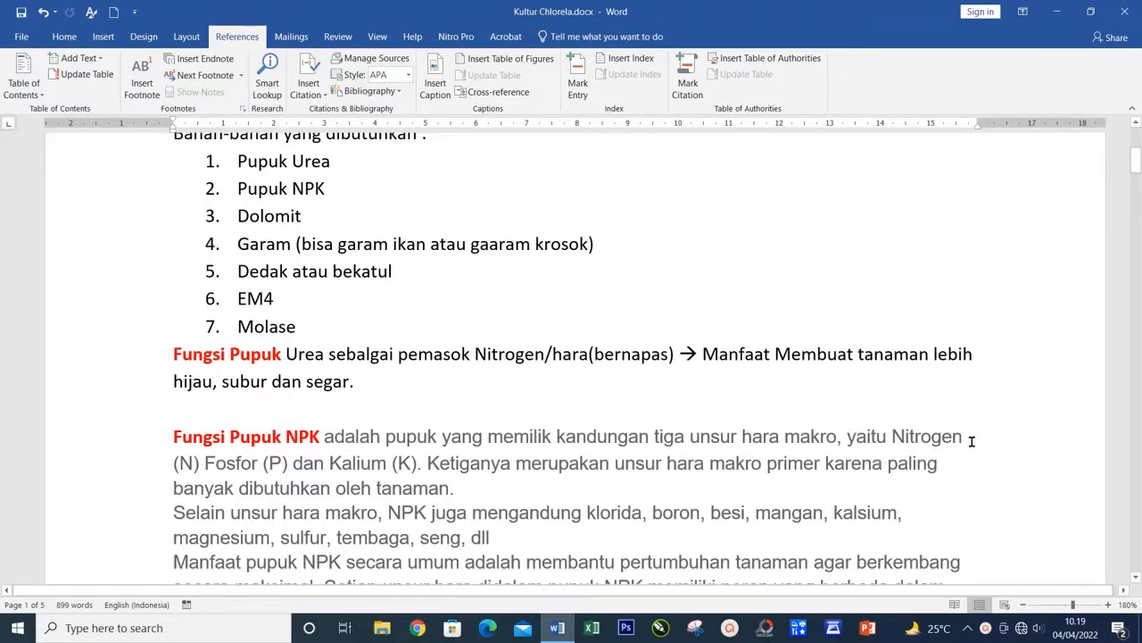
scroll(972, 439, down, 1)
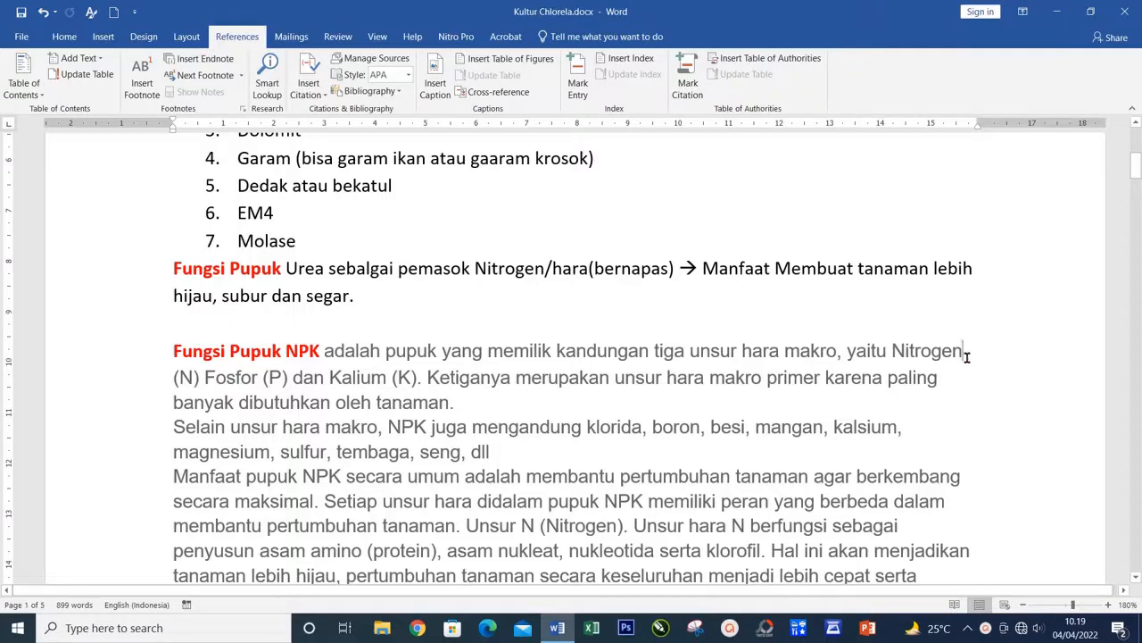
scroll(515, 426, down, 15)
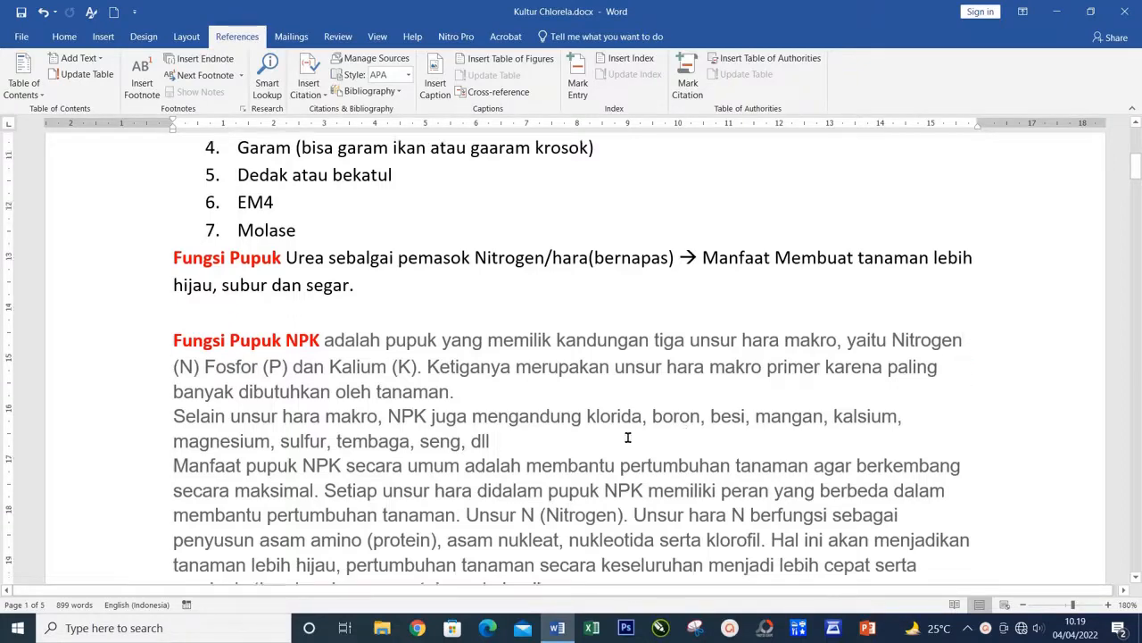
scroll(467, 419, up, 5)
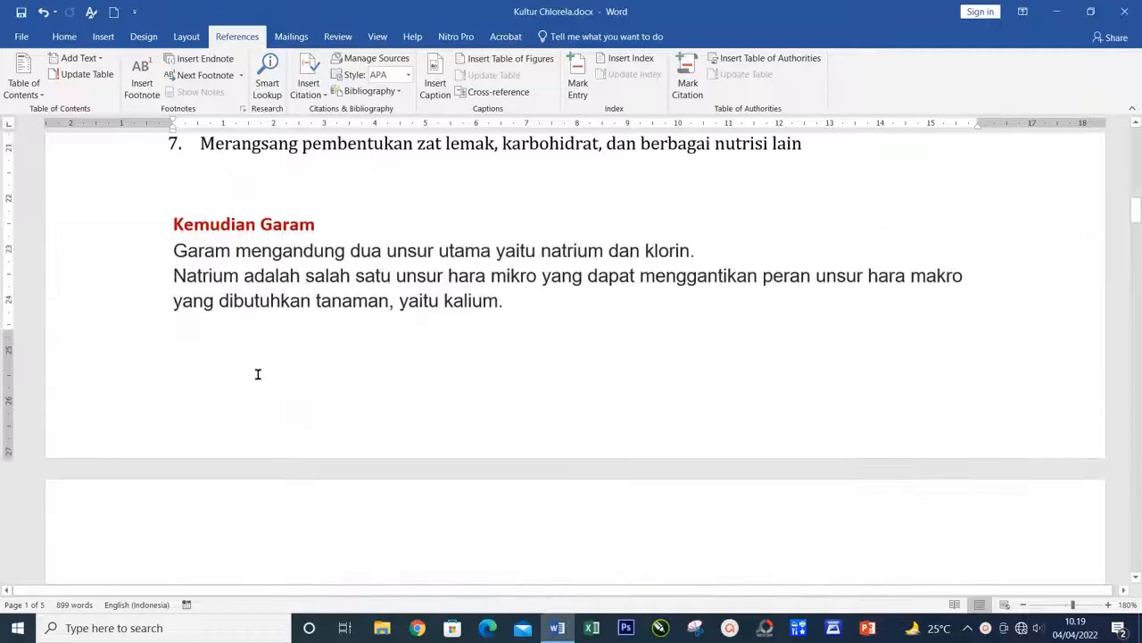
scroll(468, 376, up, 9)
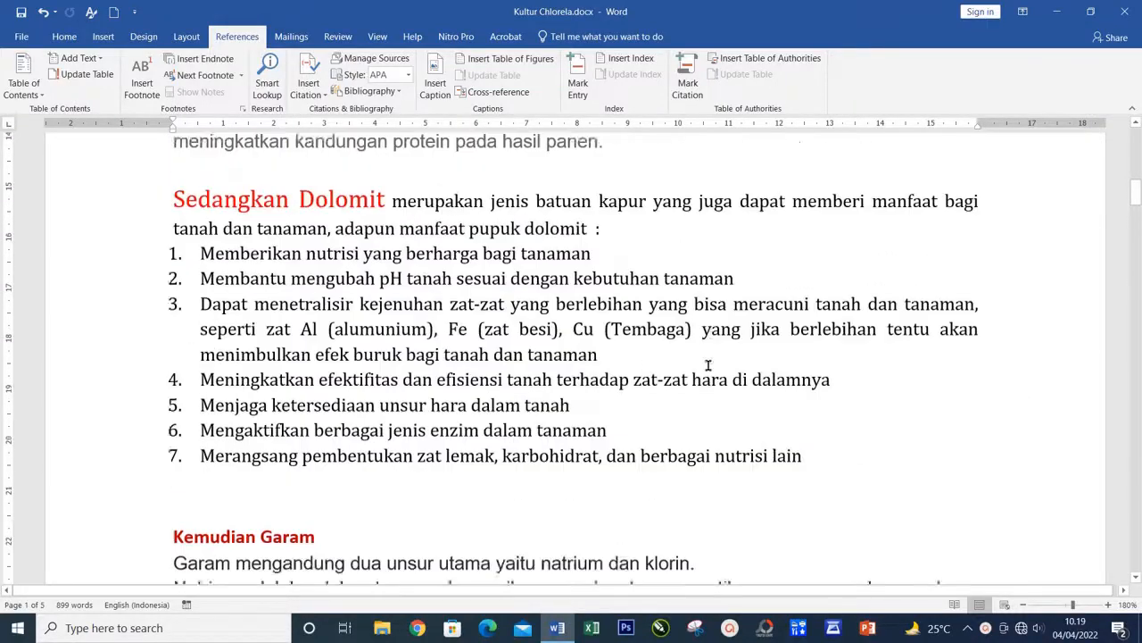
Step: Insert a footnote directly after the word "Nitrogen" in the first line of the "Fungsi Pupuk NPK" paragraph
click(975, 350)
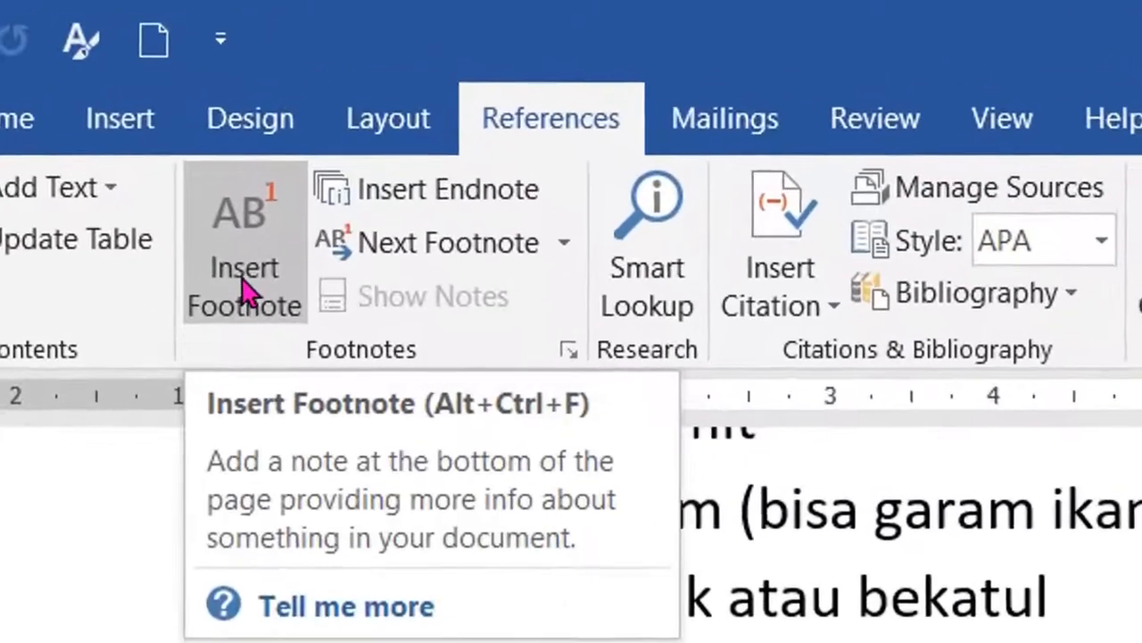
click(243, 286)
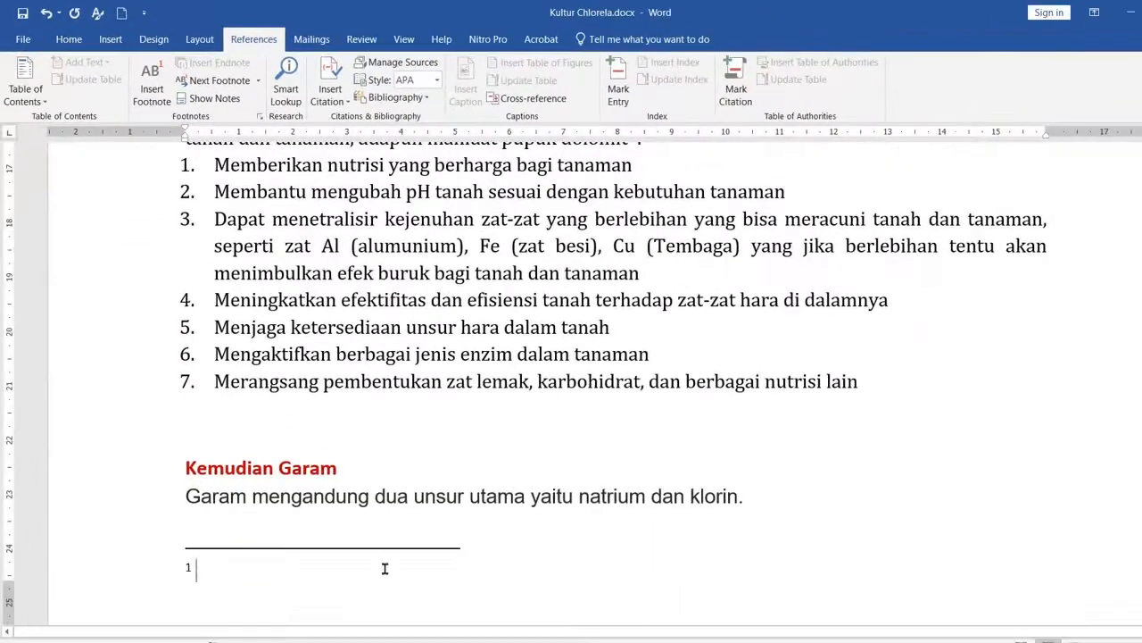
scroll(204, 559, down, 3)
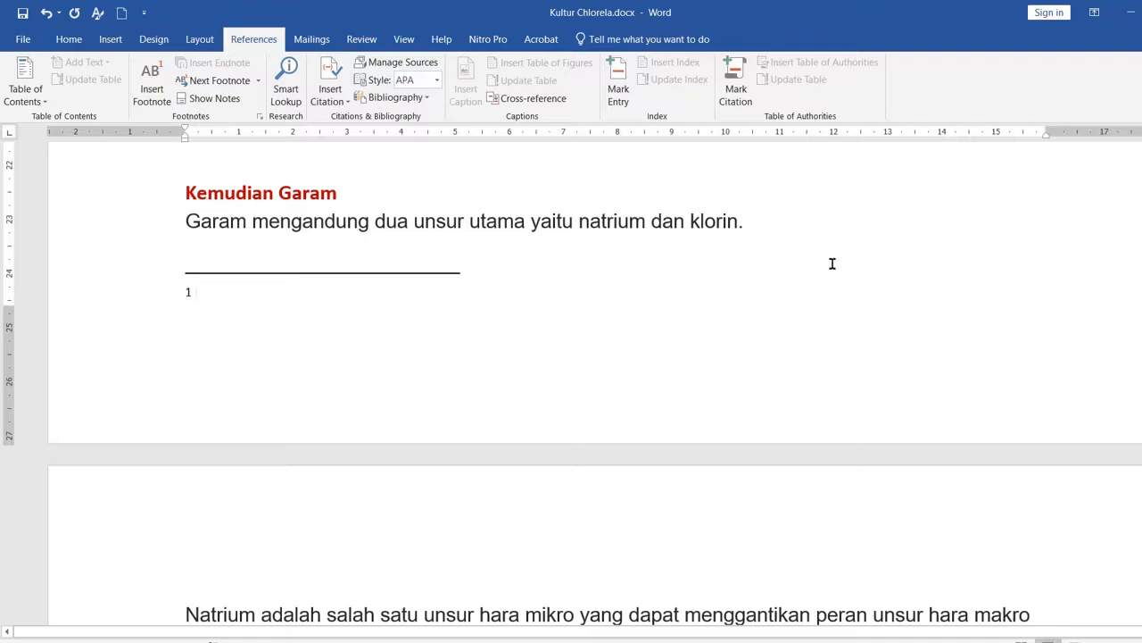
scroll(985, 281, up, 7)
scroll(985, 281, up, 2)
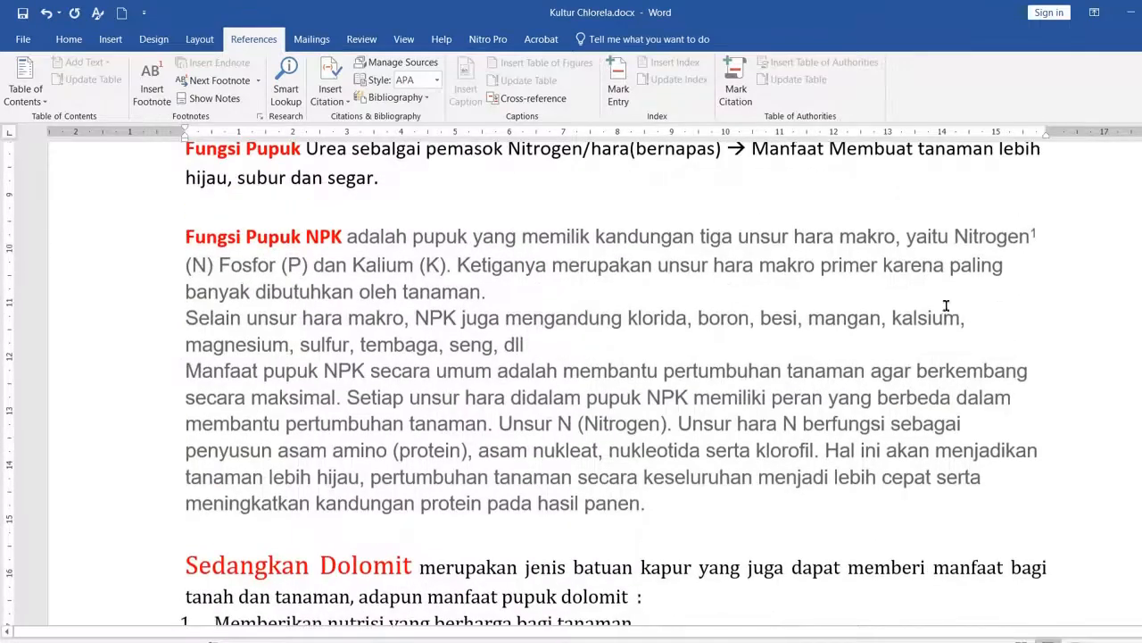
Step: Write "Nitrogen adalah ...... dst" as the text of footnote 1
scroll(489, 424, down, 7)
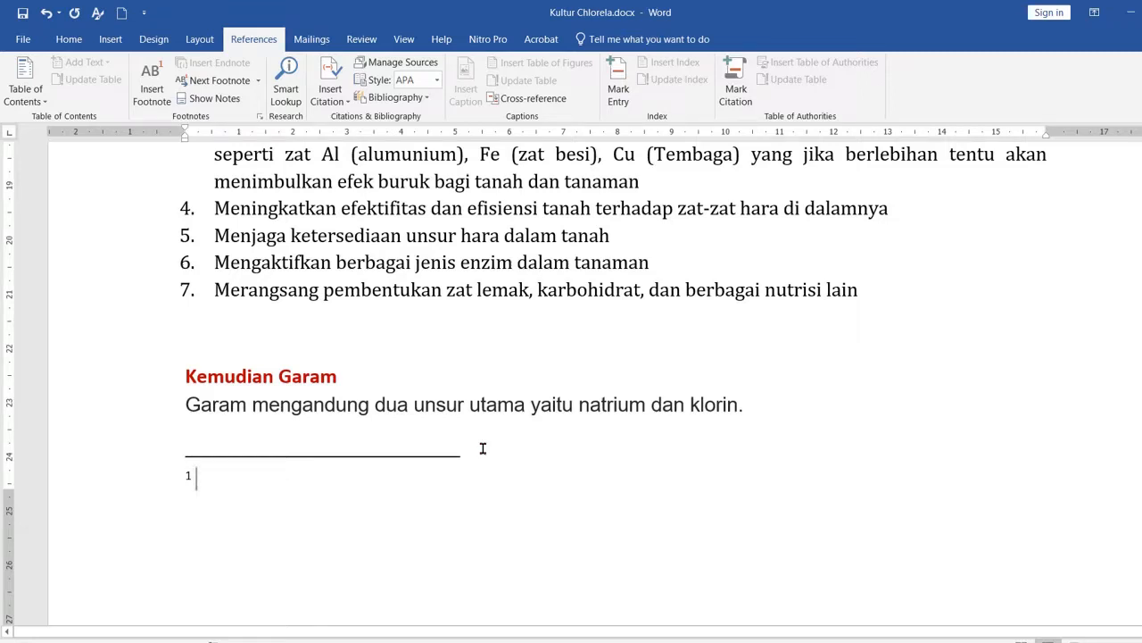
text(Bu)
key(BackSpace)
text(Nitrog)
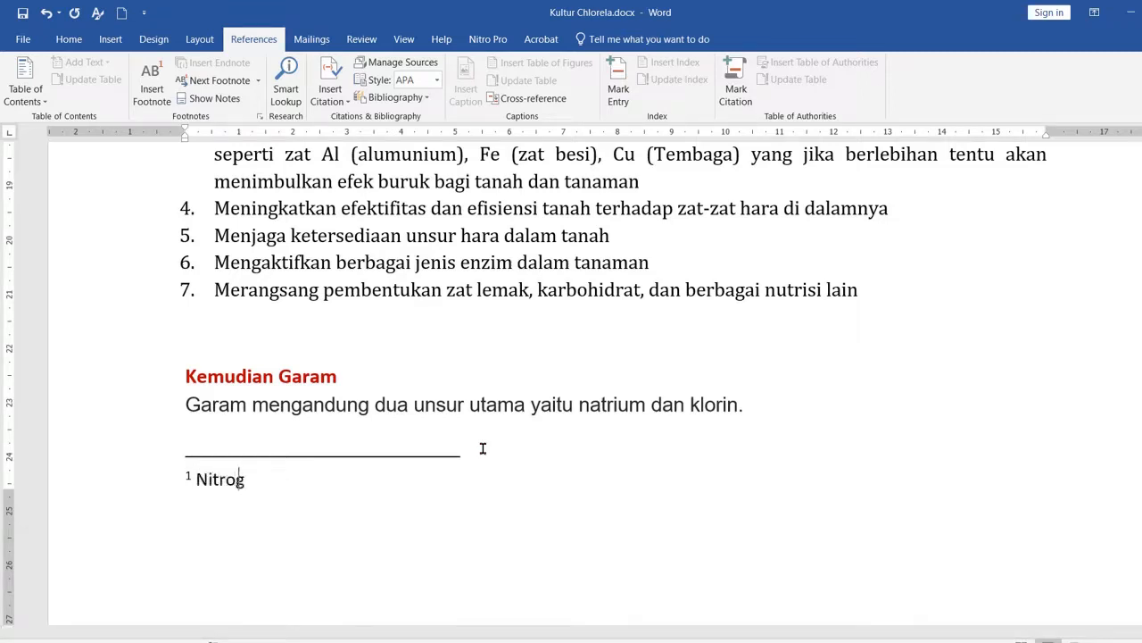
text(en adalah ...... dst)
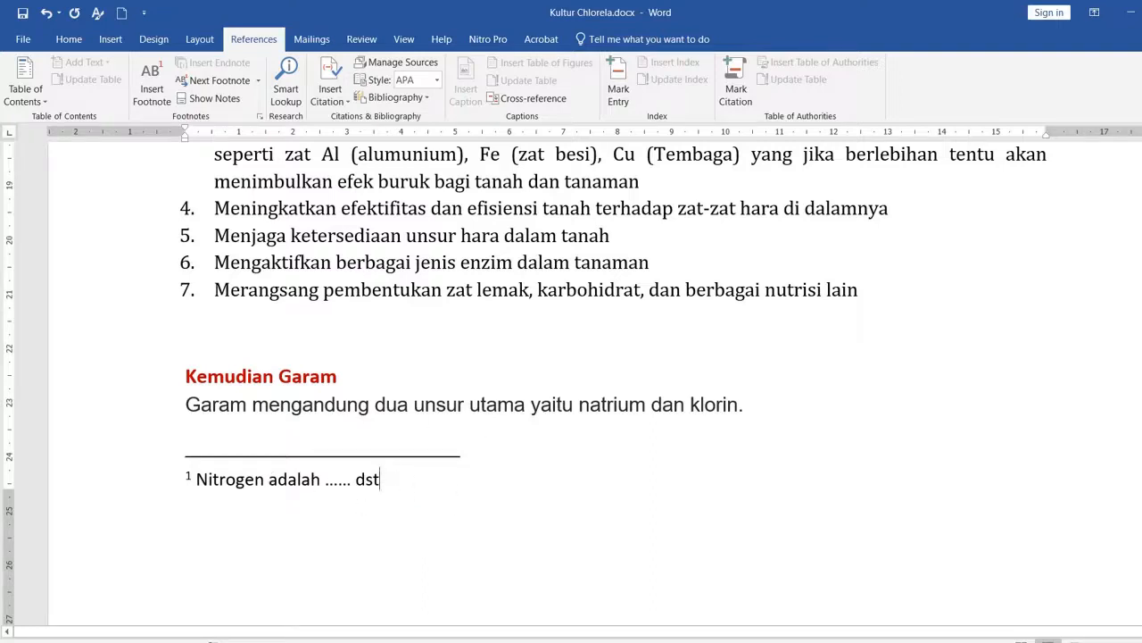
Step: Insert a second footnote directly after "Kalium (K)" in the "Fungsi Pupuk NPK" paragraph
scroll(797, 409, up, 3)
scroll(797, 410, up, 4)
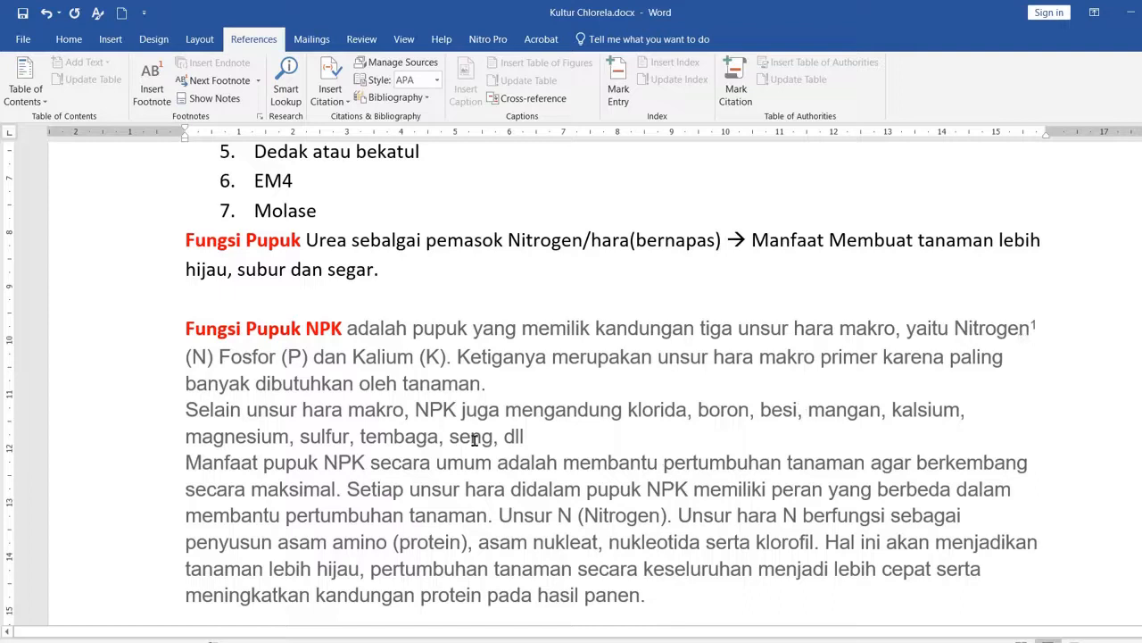
click(453, 358)
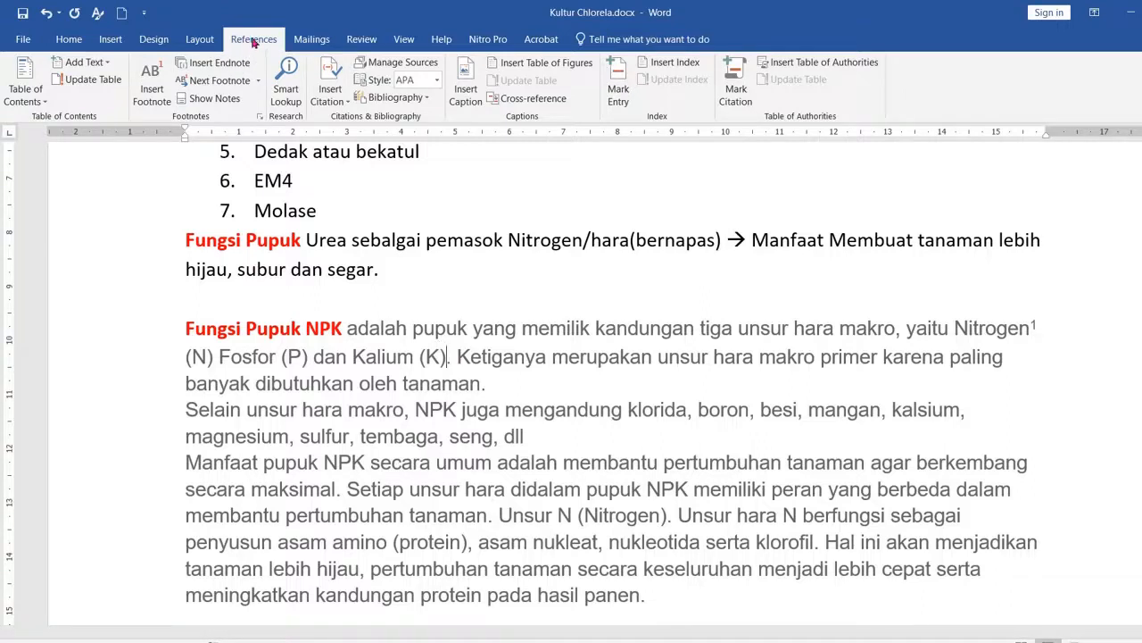
click(153, 94)
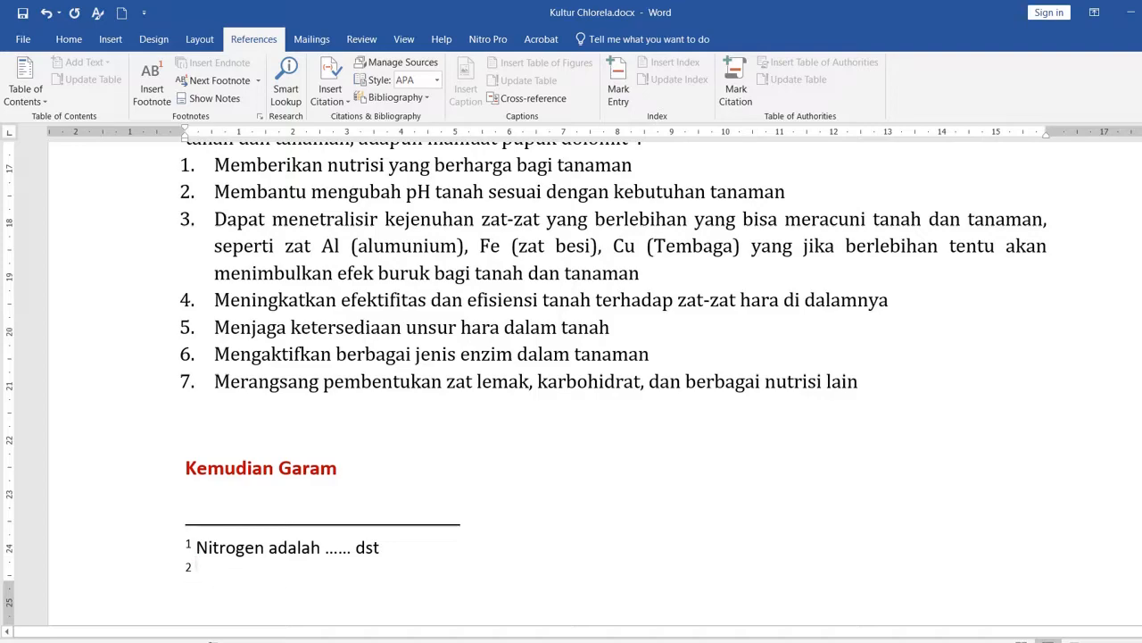
scroll(564, 357, up, 8)
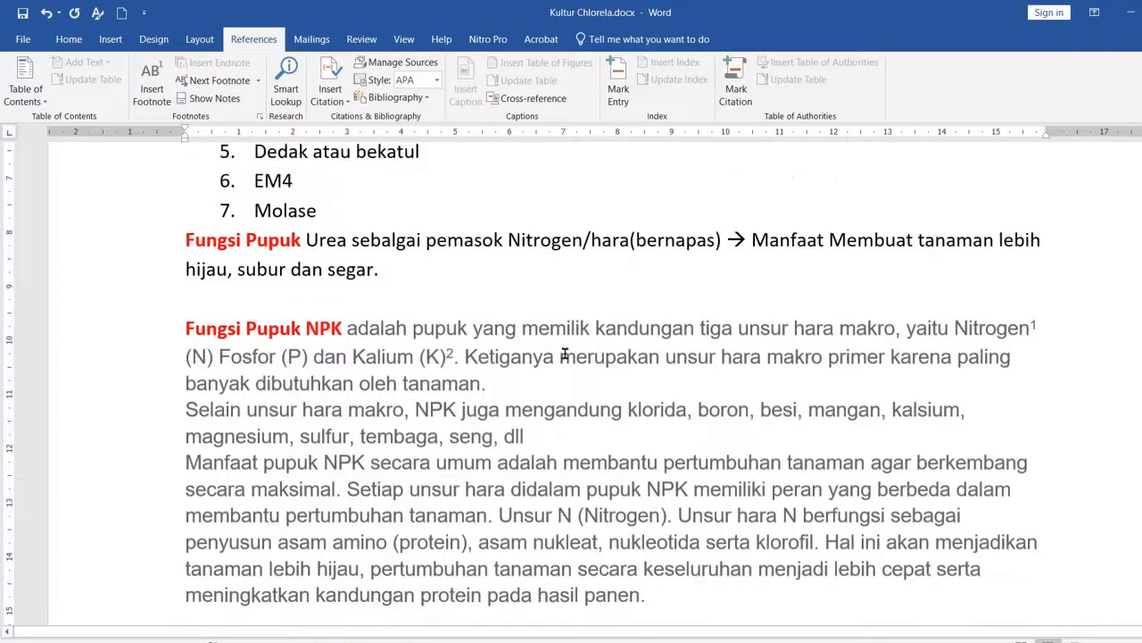
Step: Write "Kalium adaah ......" as the text of footnote 2
scroll(476, 406, down, 8)
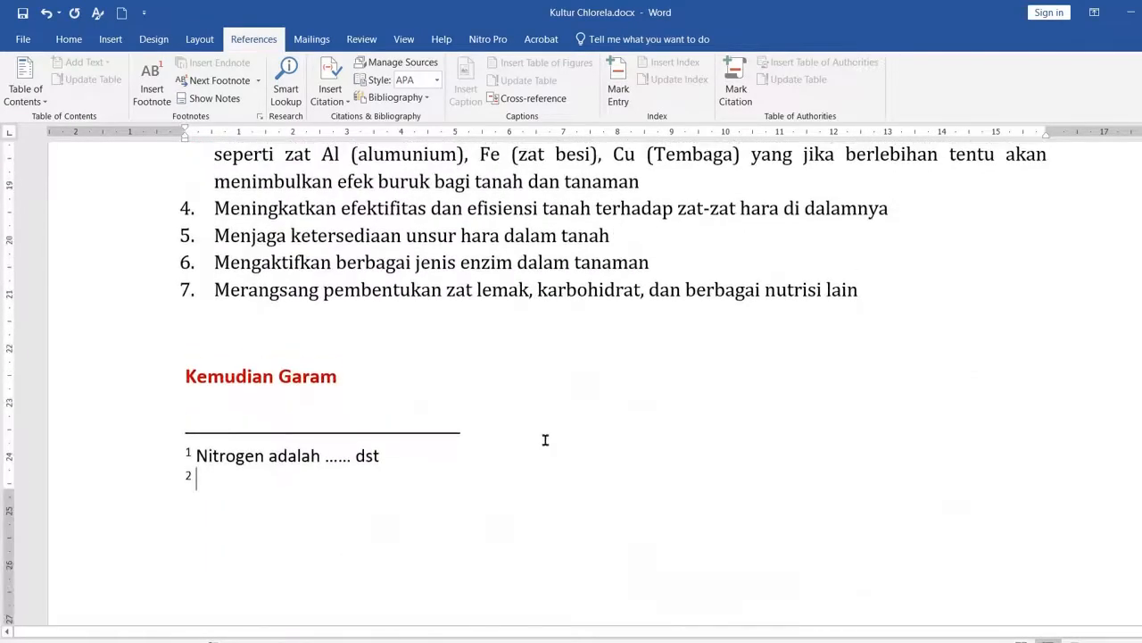
text(Kaliu)
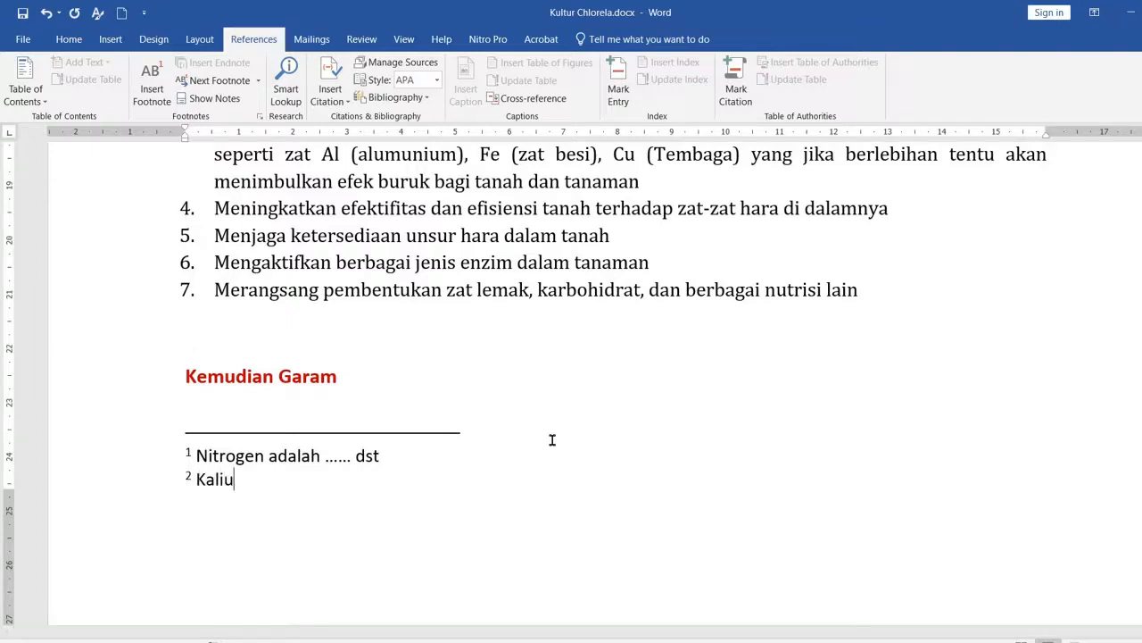
text(m adaah ......)
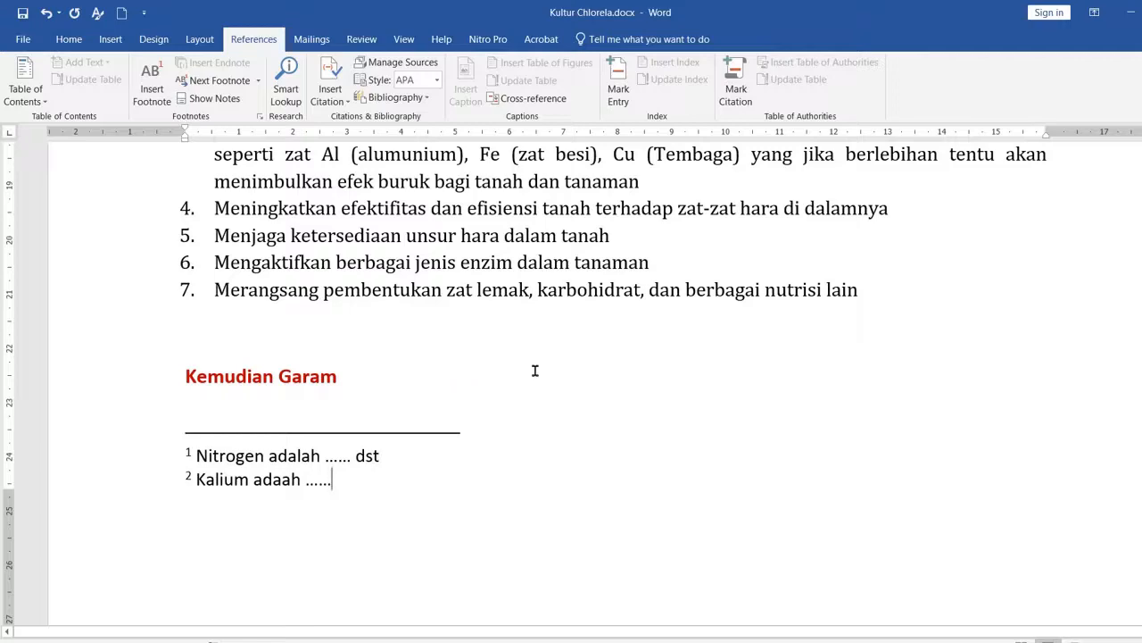
Step: Compare the footnote reference marks in the "Fungsi Pupuk NPK" paragraph with their notes at the foot of the page
scroll(536, 370, up, 15)
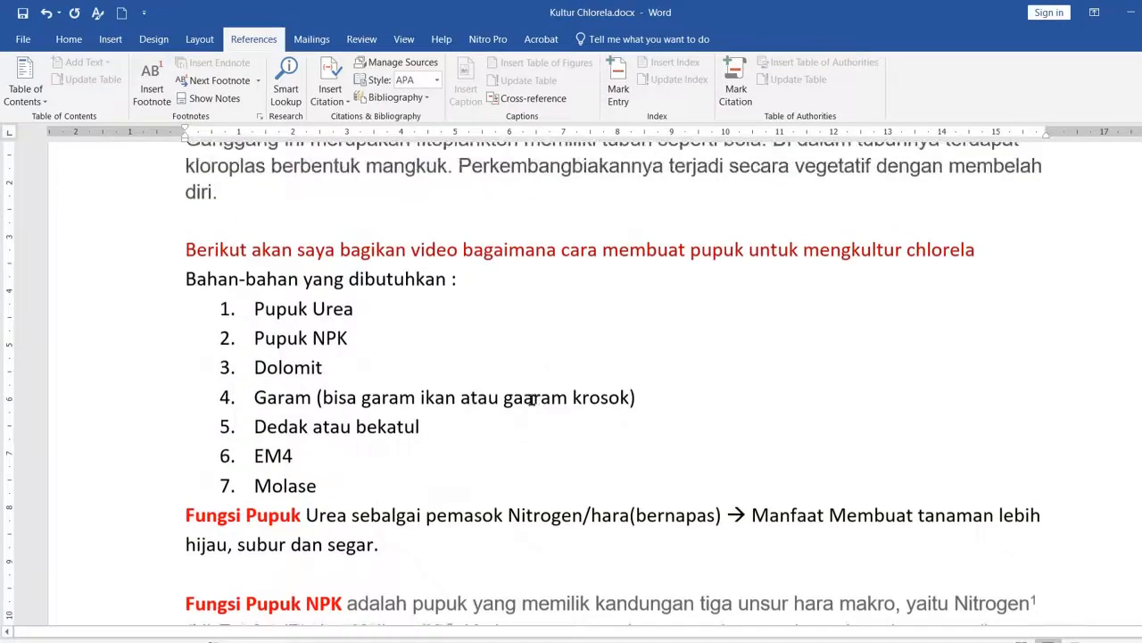
scroll(532, 406, down, 15)
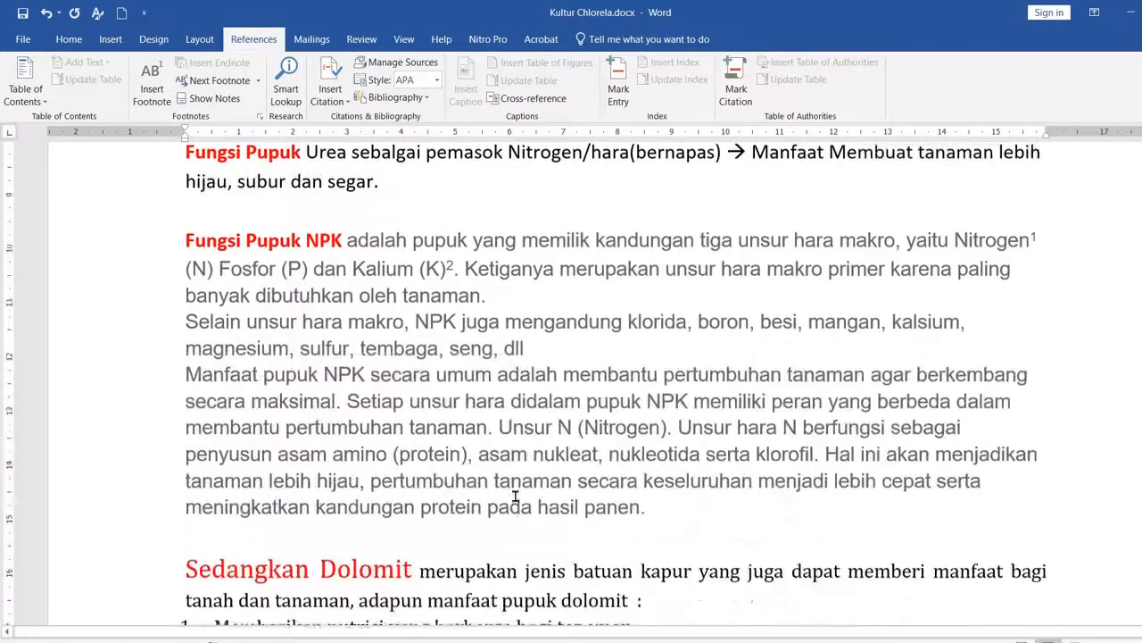
click(264, 479)
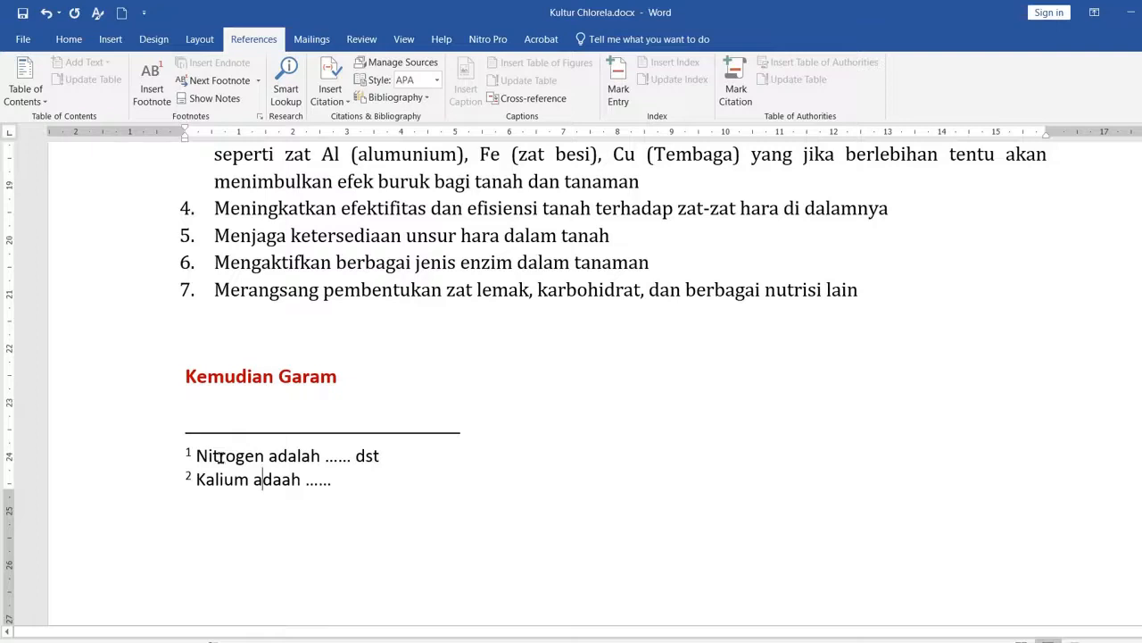
drag(198, 457, 319, 457)
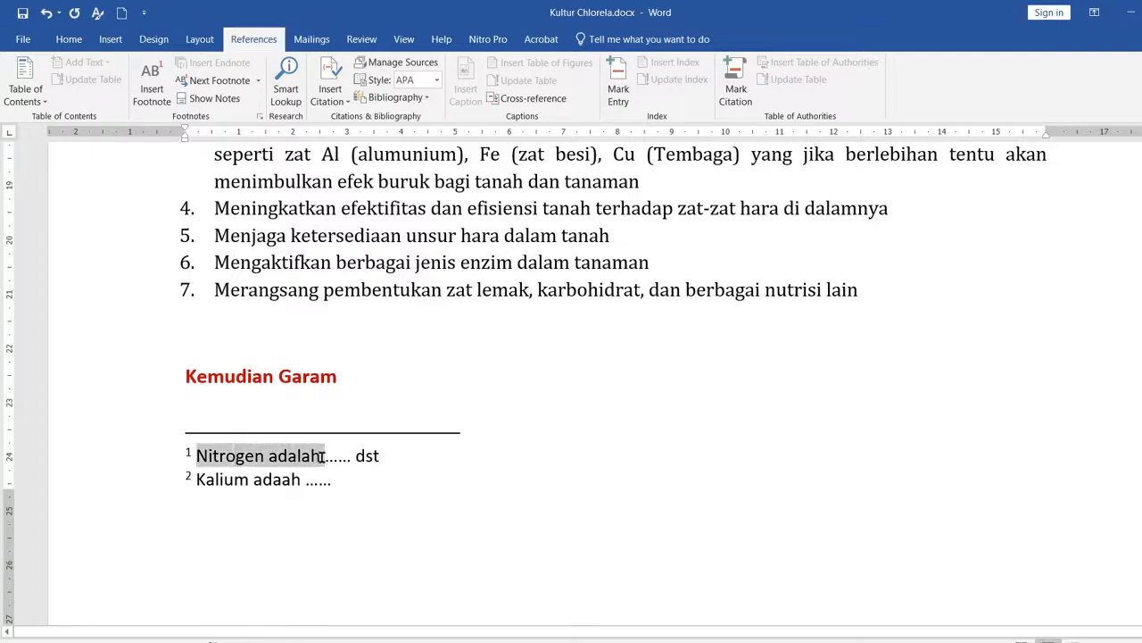
click(376, 462)
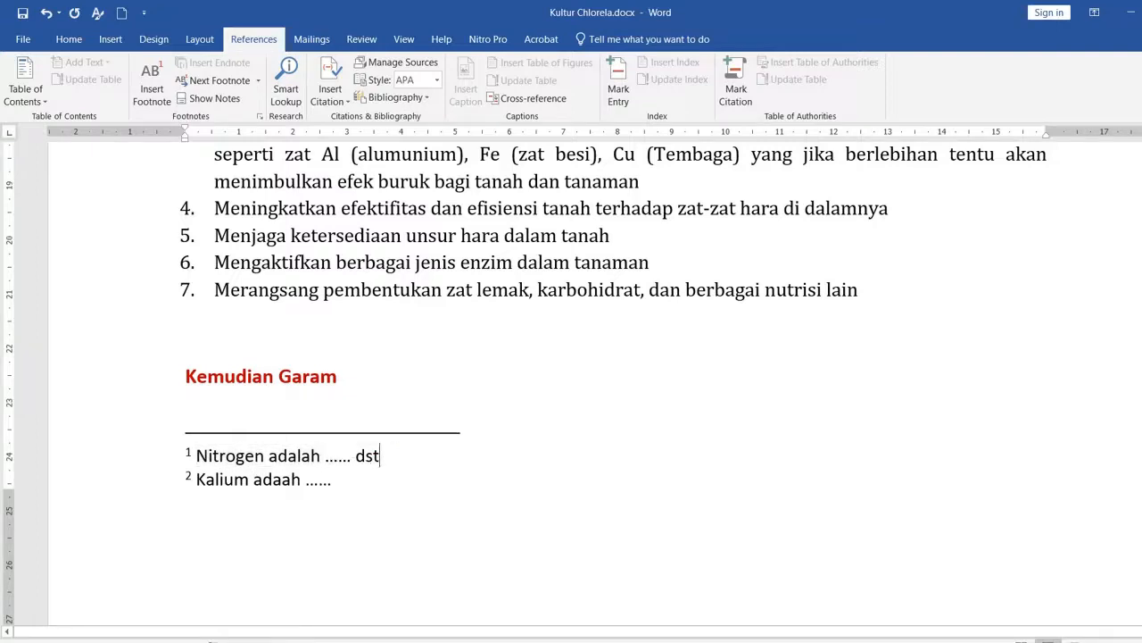
scroll(644, 429, up, 3)
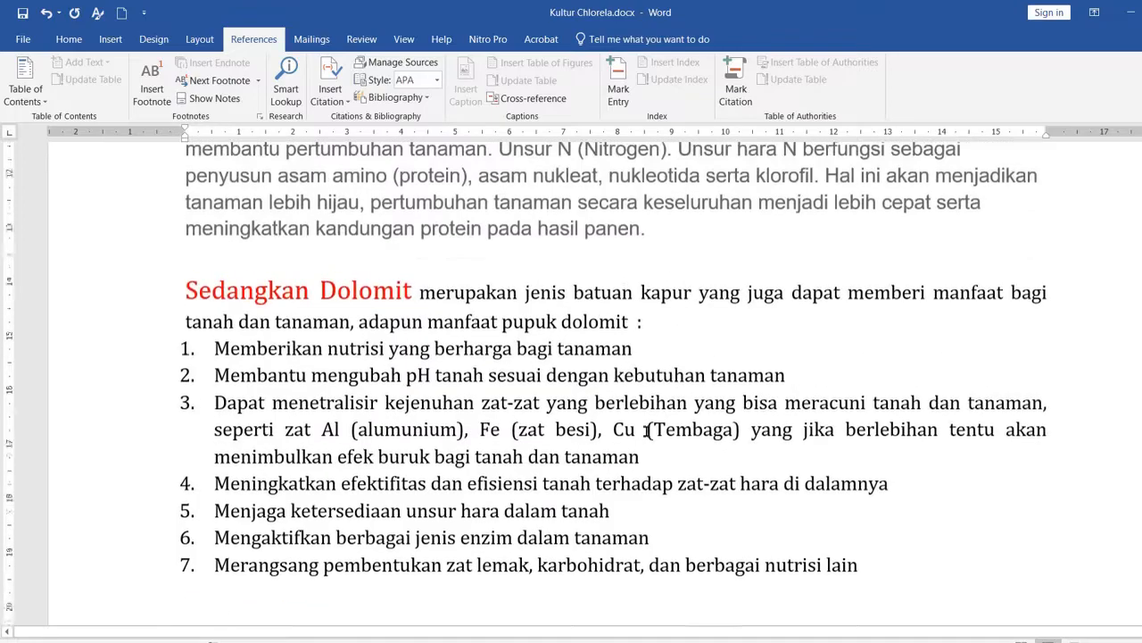
scroll(648, 429, up, 3)
scroll(648, 429, down, 6)
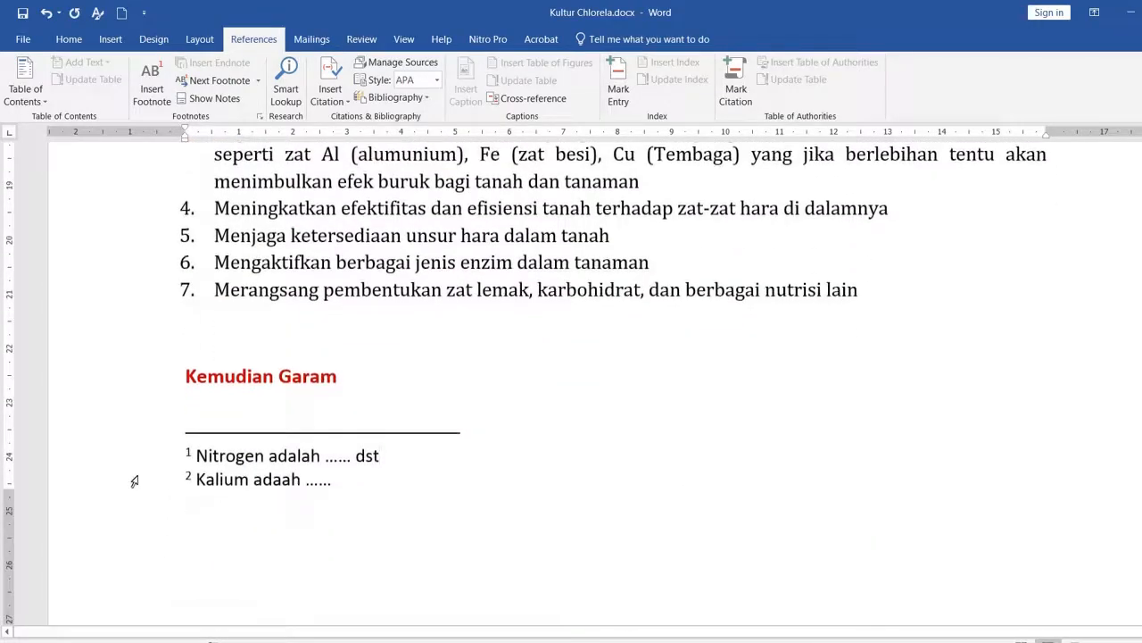
Step: Delete the second footnote by removing its reference mark after "Kalium (K)", and check the notes at the page foot
click(134, 481)
scroll(653, 364, up, 9)
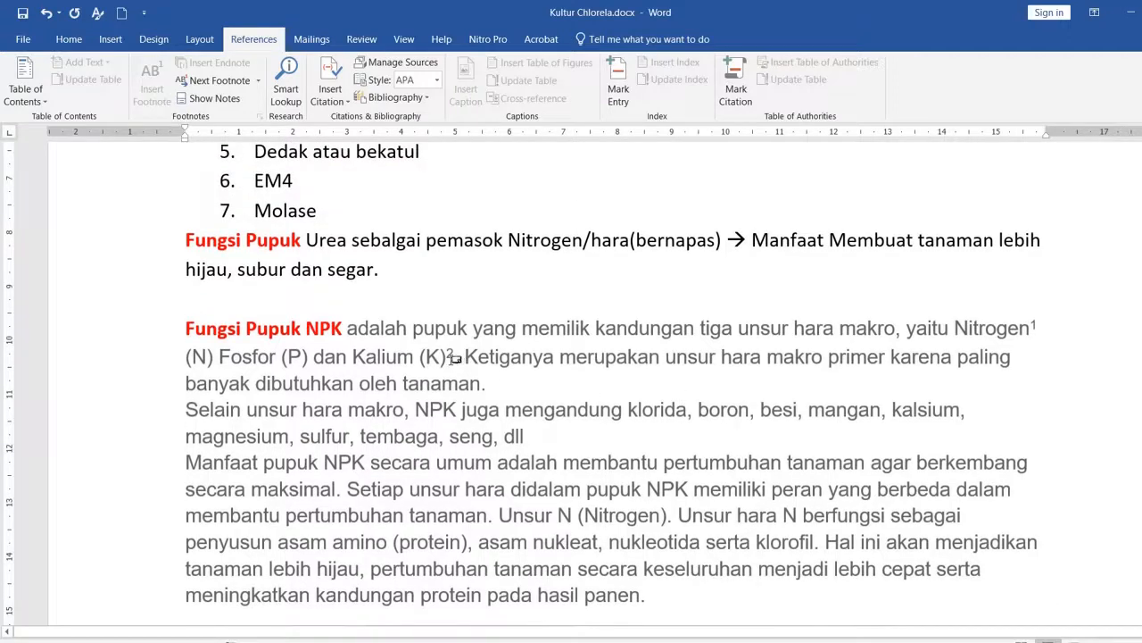
click(449, 357)
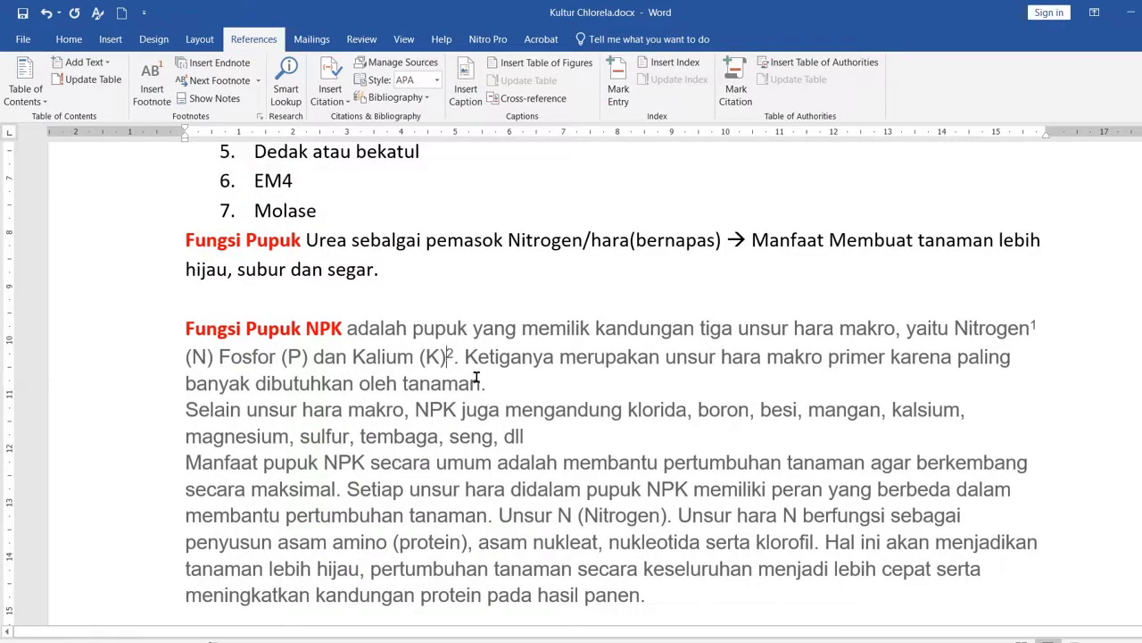
key(shift+Right)
key(Delete)
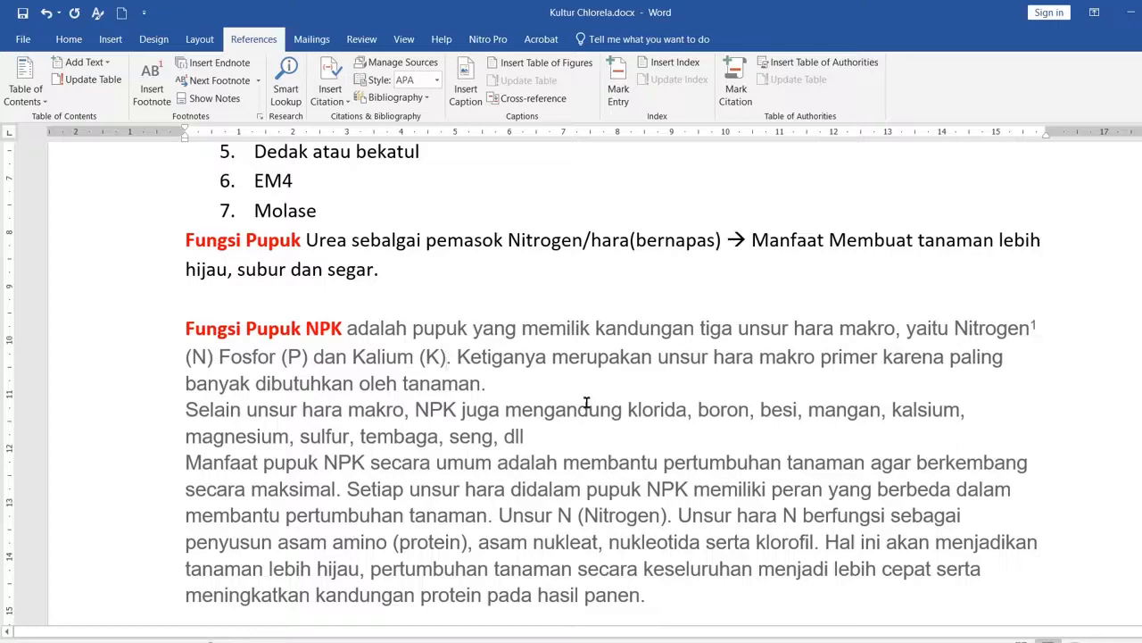
scroll(586, 403, down, 10)
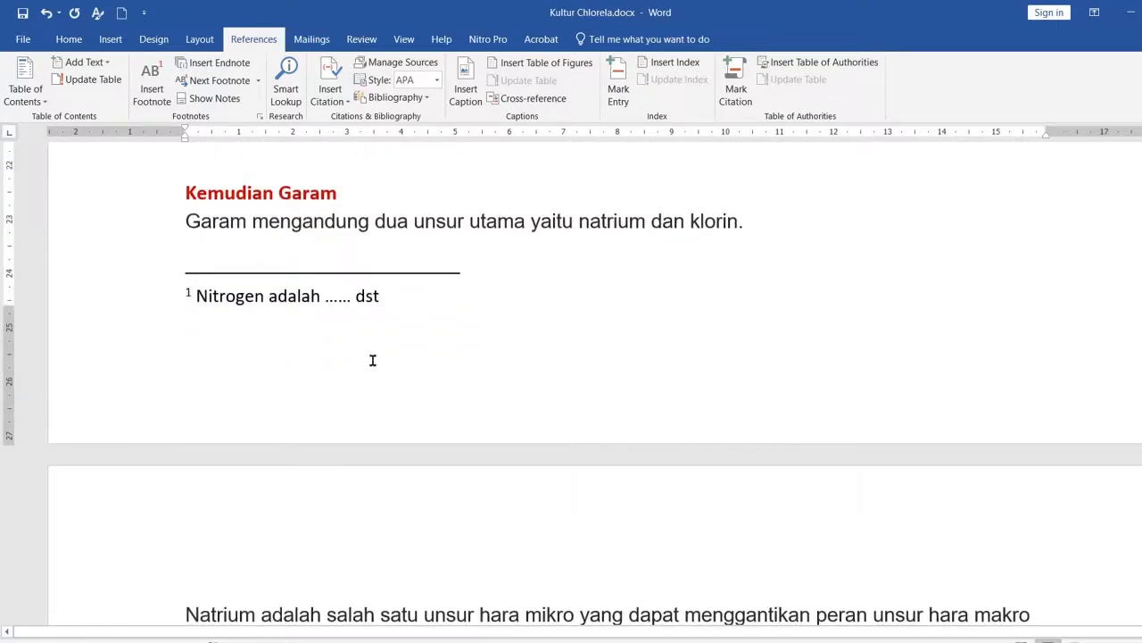
scroll(372, 360, down, 10)
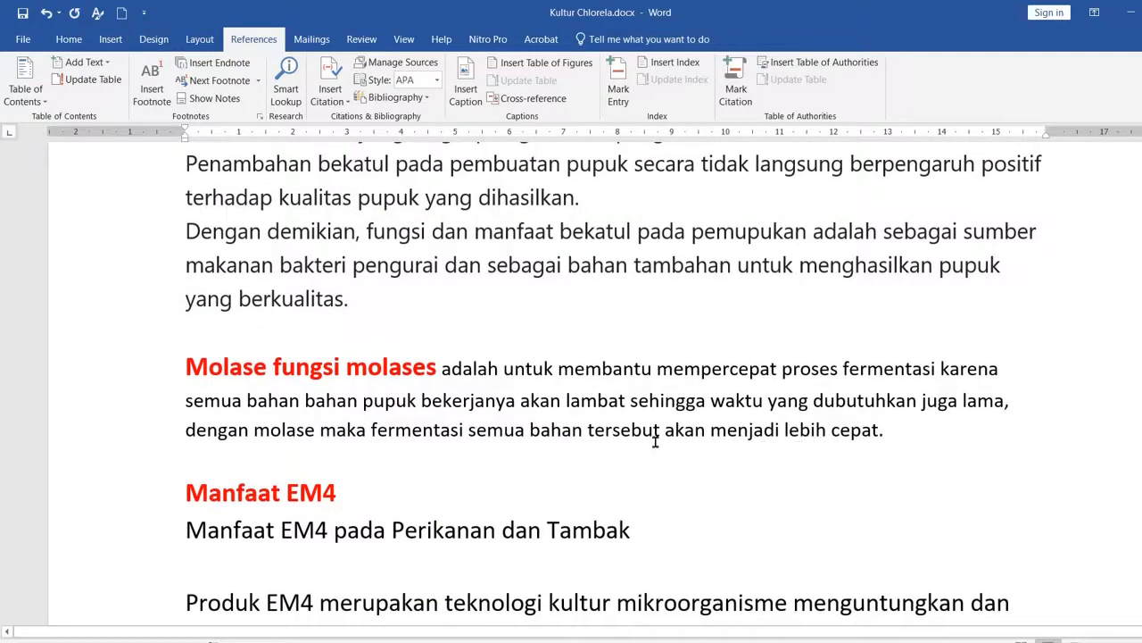
Step: Insert a footnote at the end of the line "Manfaat EM4 pada Perikanan dan Tambak"
scroll(655, 440, down, 4)
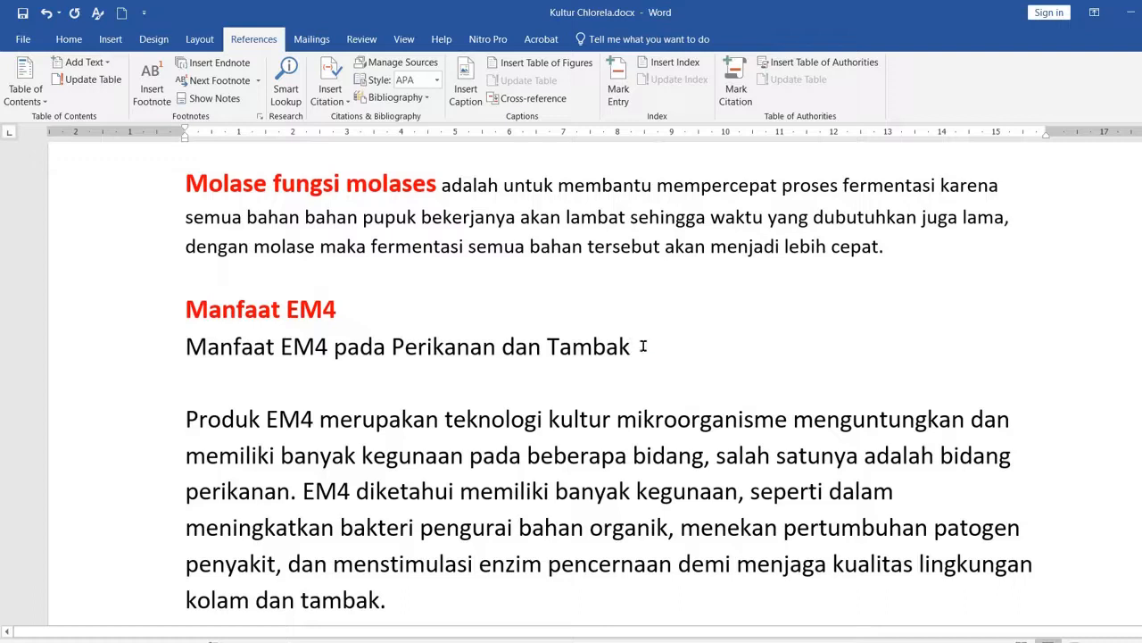
click(643, 346)
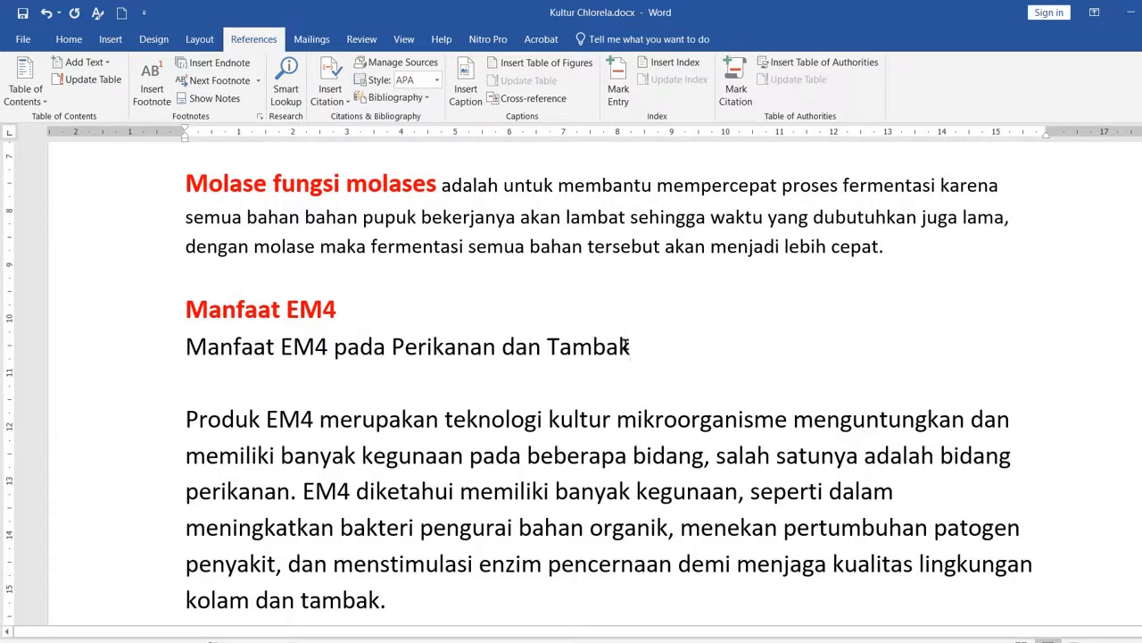
click(162, 94)
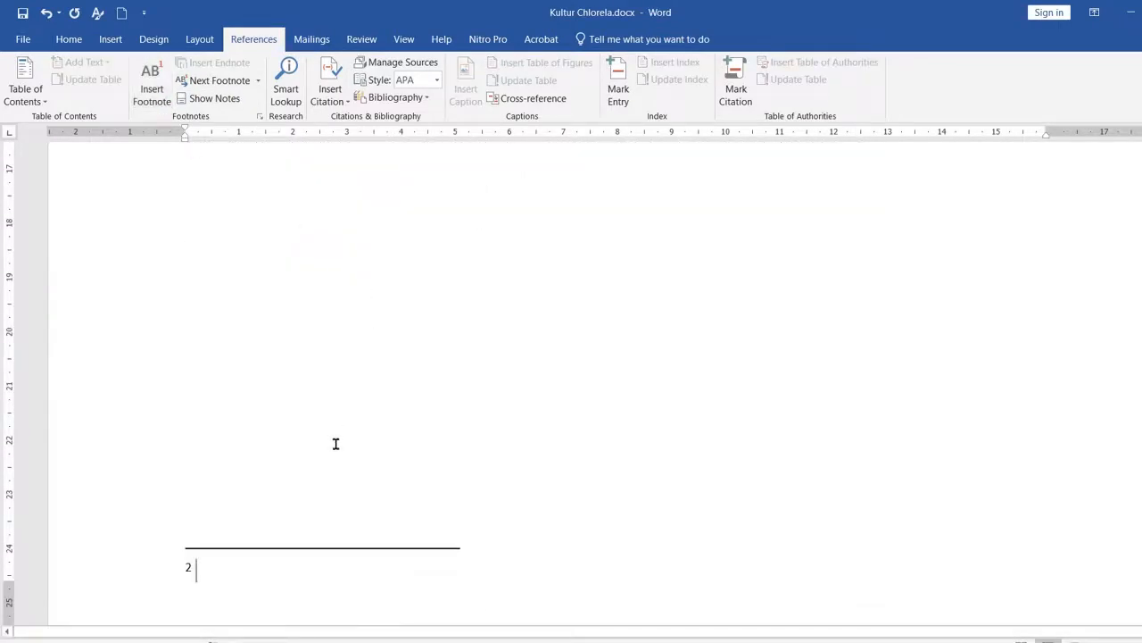
Step: Check the reference mark after "Tambak" and write "Tambak adalah" as the text of footnote 2
scroll(375, 467, up, 10)
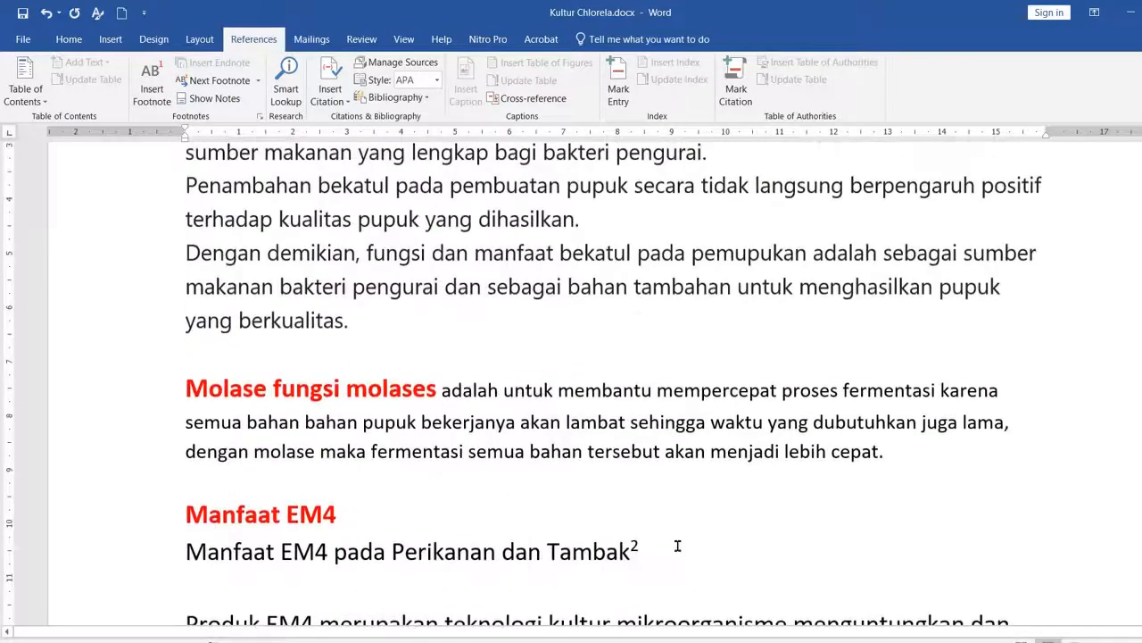
scroll(679, 546, down, 3)
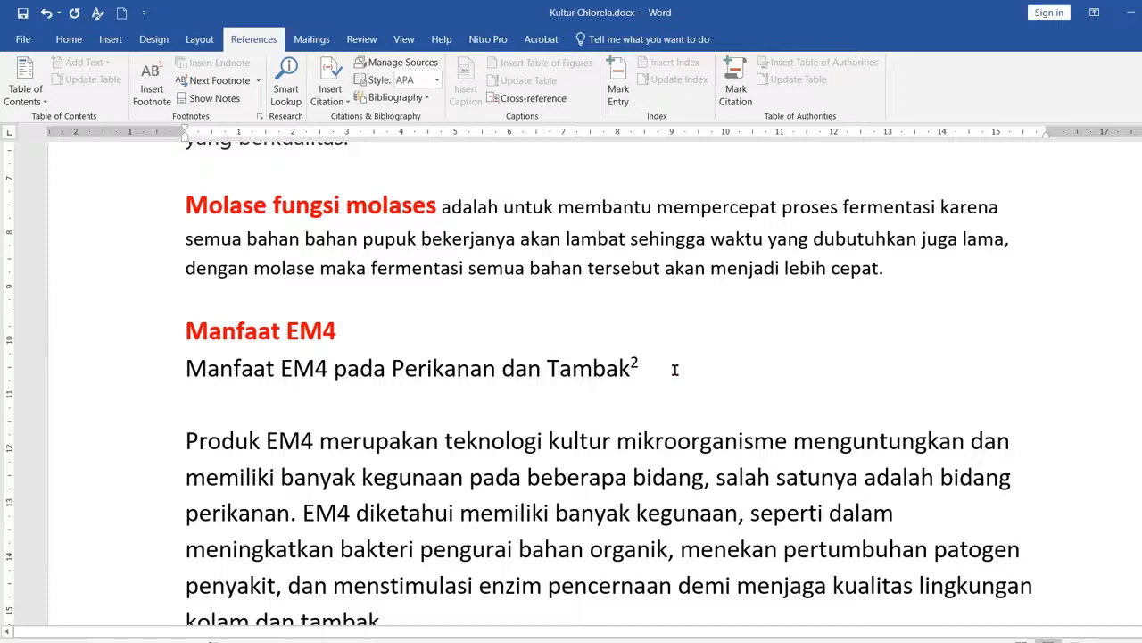
scroll(674, 370, down, 10)
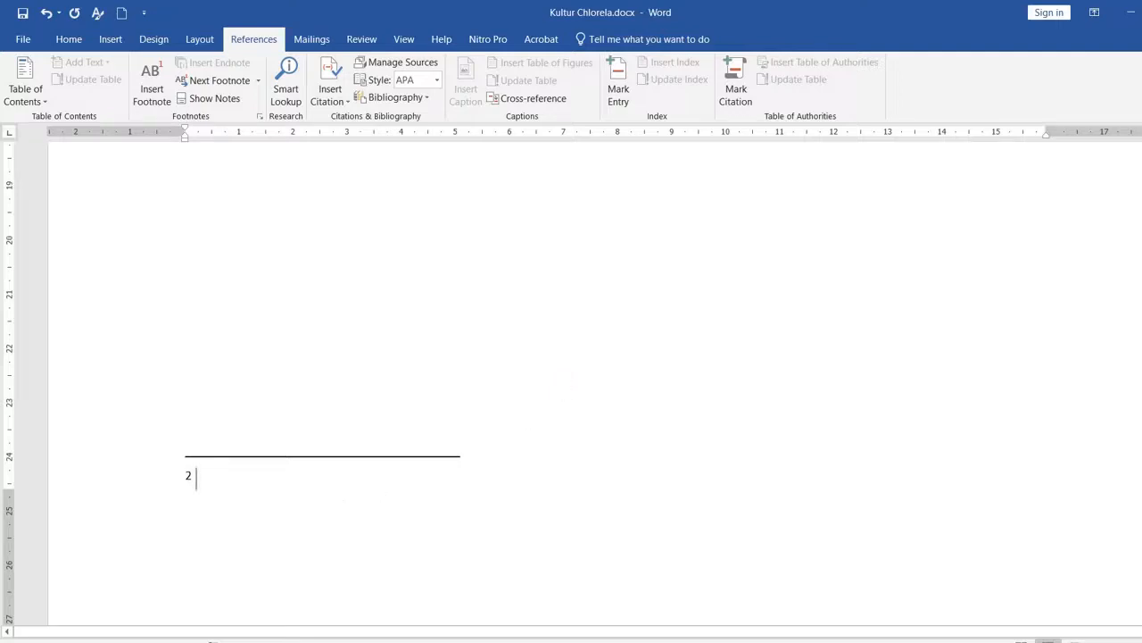
text(Tambak adalah)
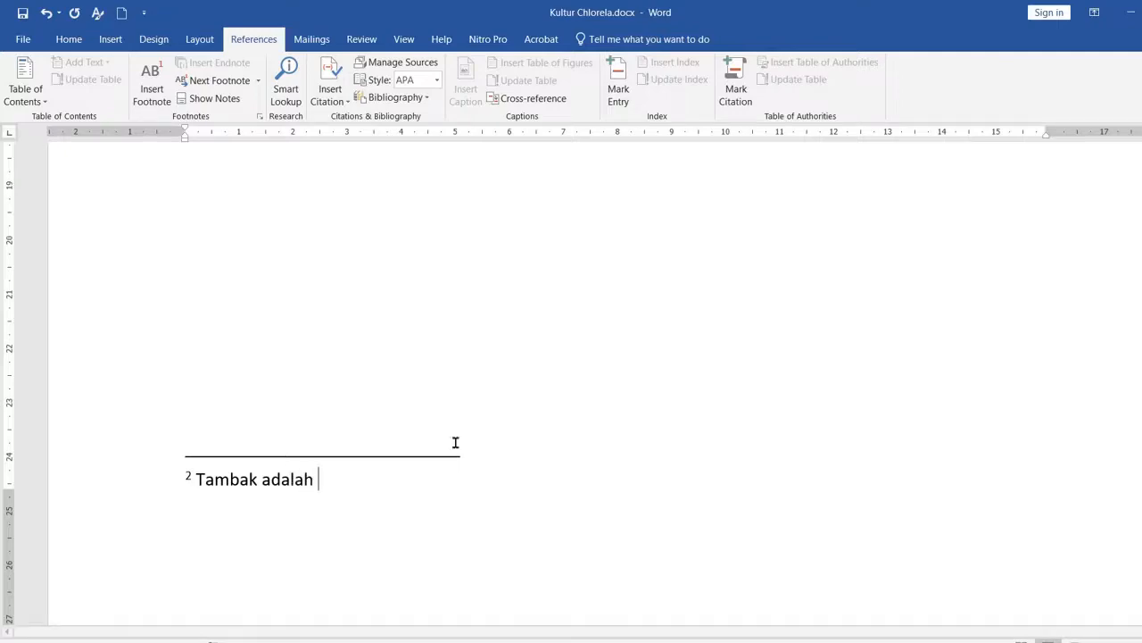
Step: Insert an endnote directly after "basah" in the opening Chlorella paragraph, before the full stop
scroll(454, 382, up, 10)
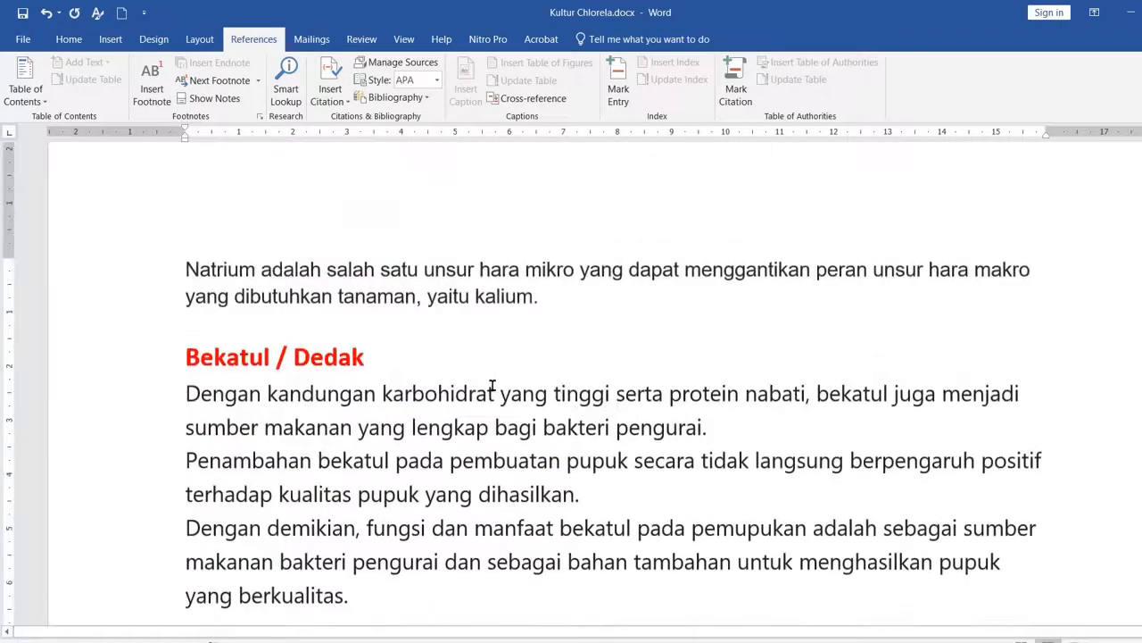
scroll(492, 385, up, 2)
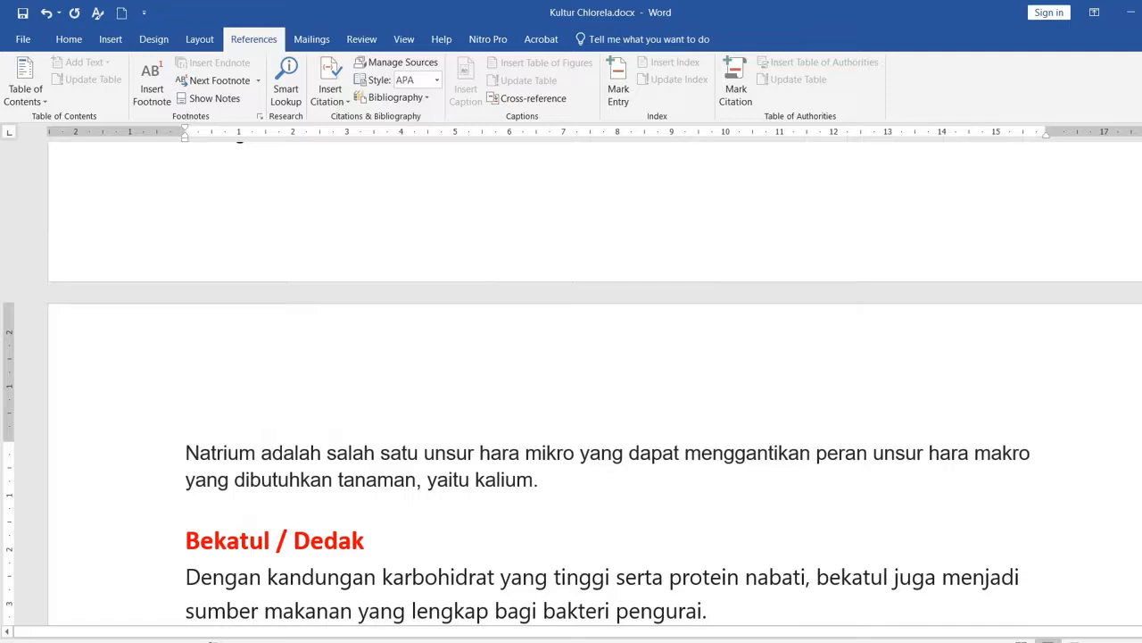
scroll(682, 346, up, 15)
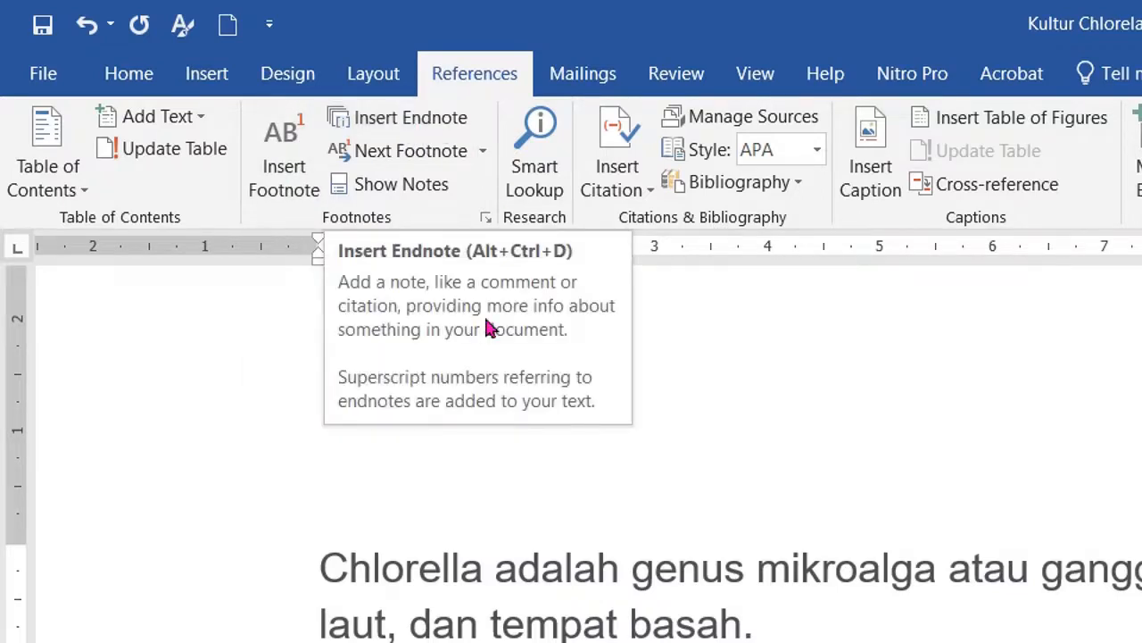
click(751, 620)
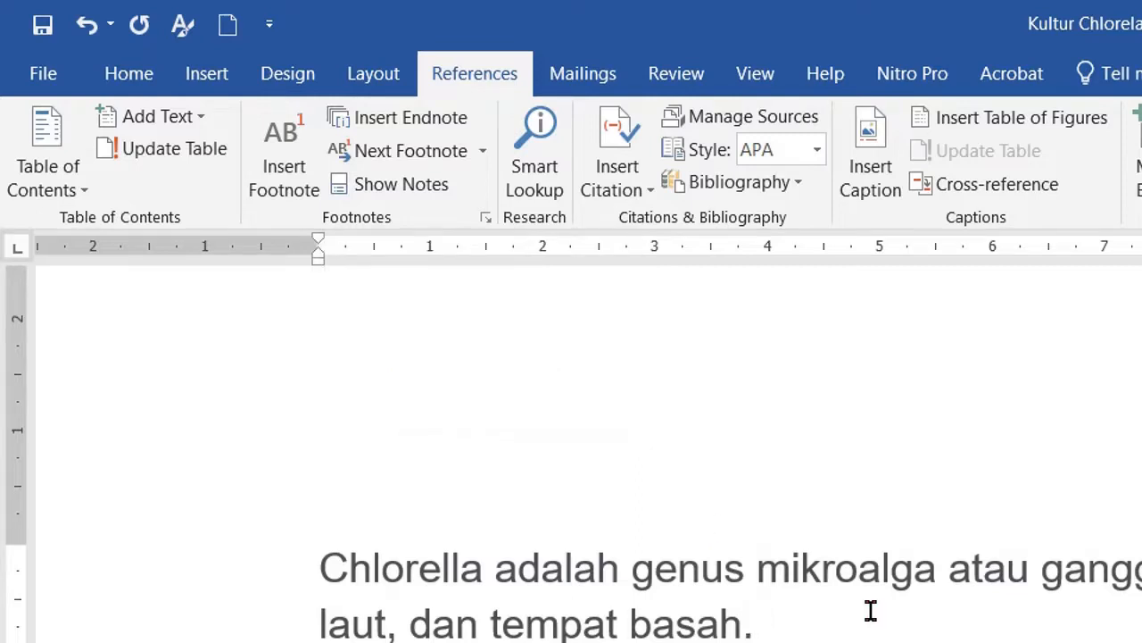
click(744, 623)
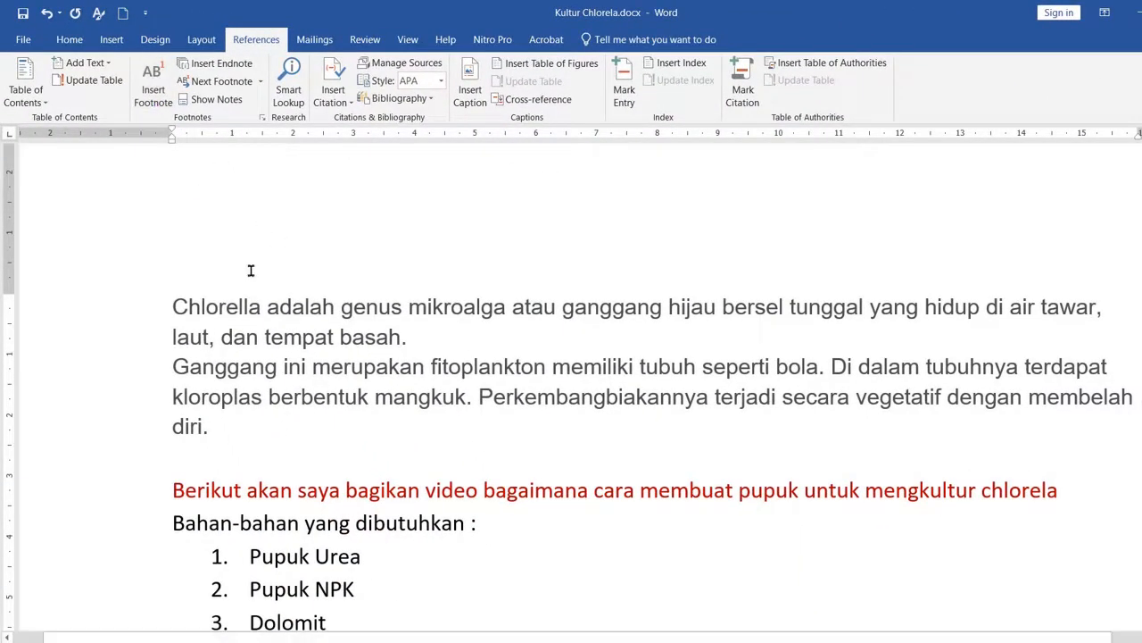
scroll(259, 274, down, 3)
scroll(259, 274, down, 6)
scroll(195, 229, up, 9)
click(209, 70)
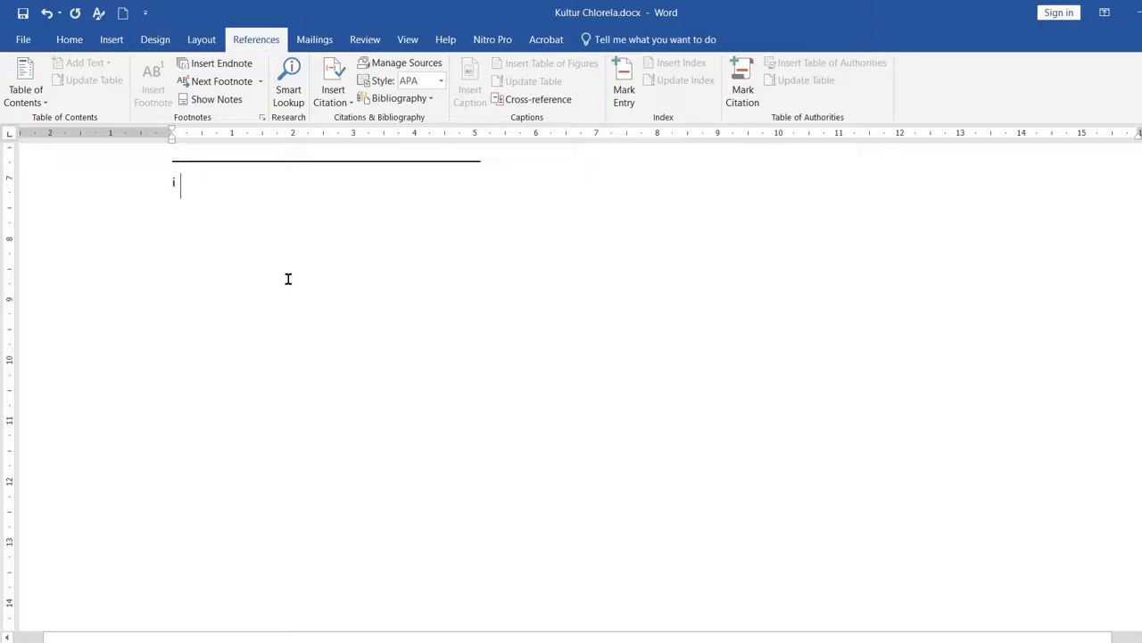
Step: Write "Endnote adalah catatan di halaman terakhir" as the text of the first endnote
text(Endnote adalah a)
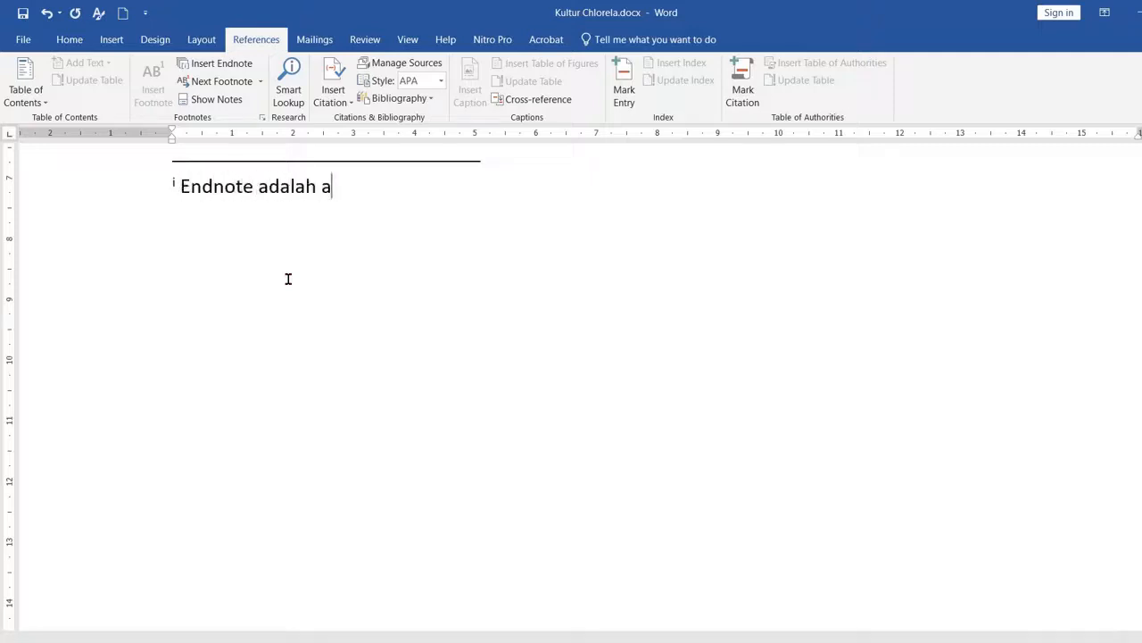
key(BackSpace)
text(catatan di  hala)
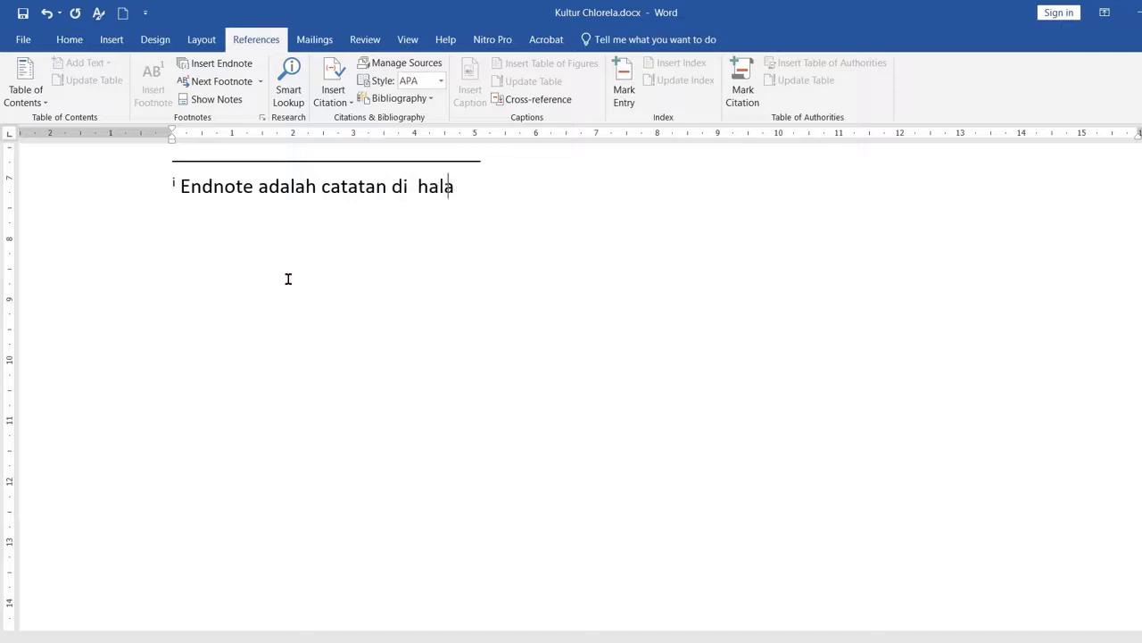
text(man terakhir)
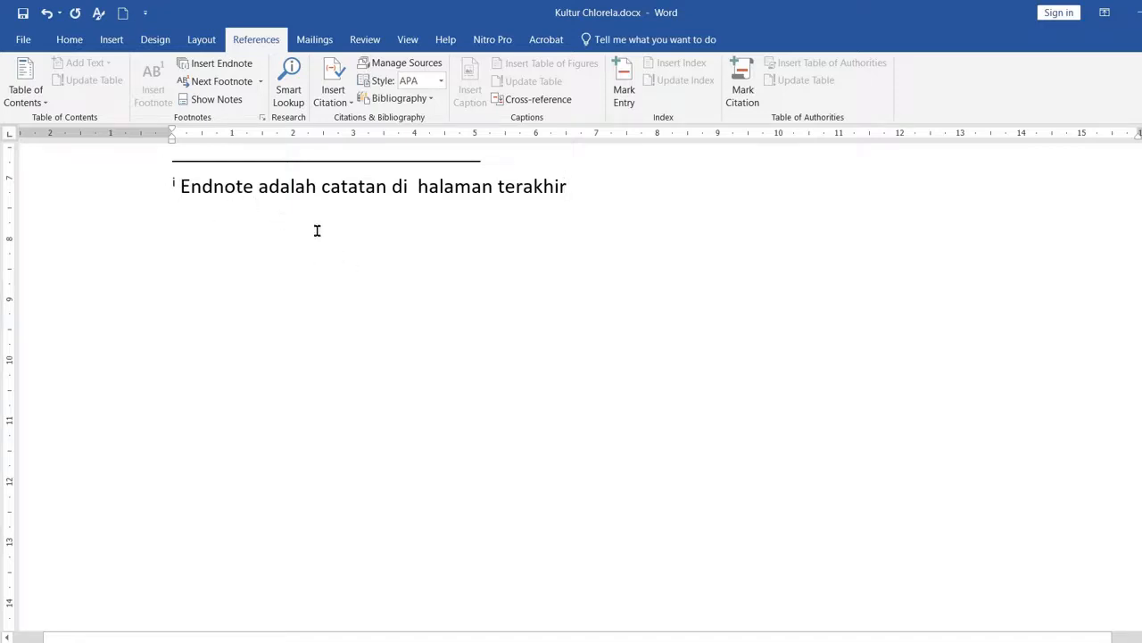
Step: Insert a second endnote after "kalium" at the end of the Natrium paragraph, before the full stop
key(ctrl+Home)
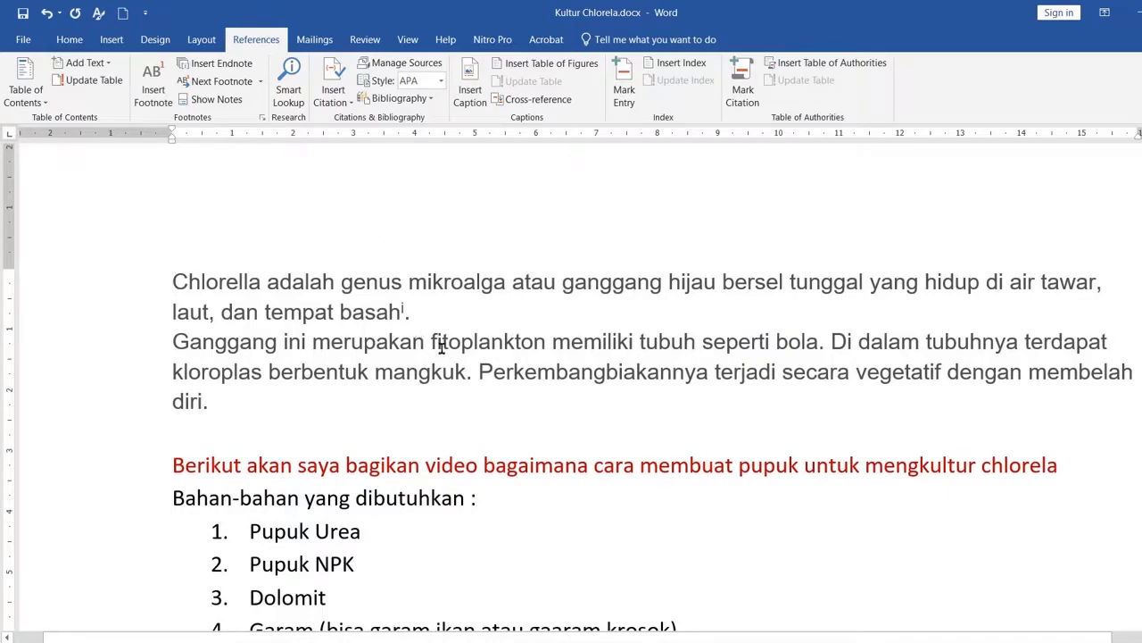
scroll(447, 351, down, 20)
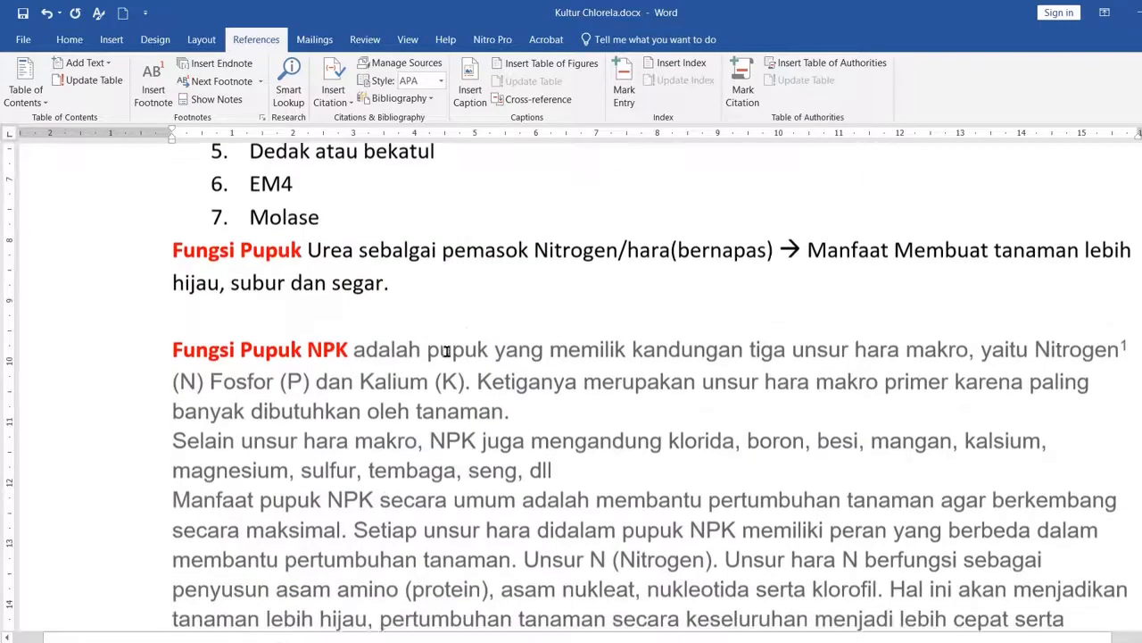
scroll(447, 350, down, 4)
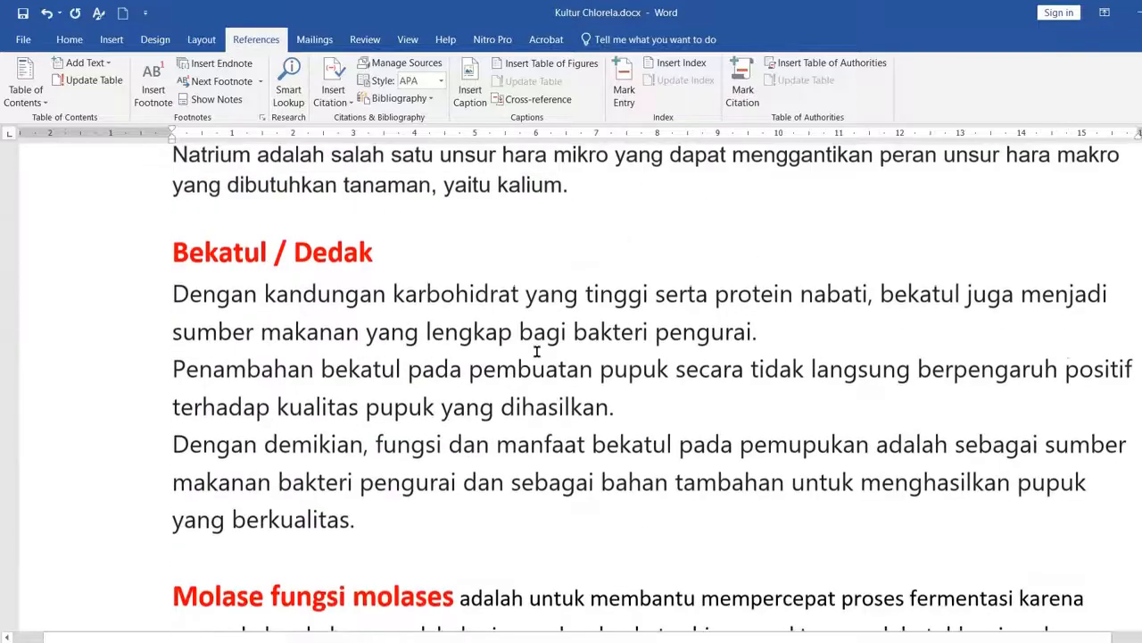
scroll(563, 340, up, 2)
click(565, 290)
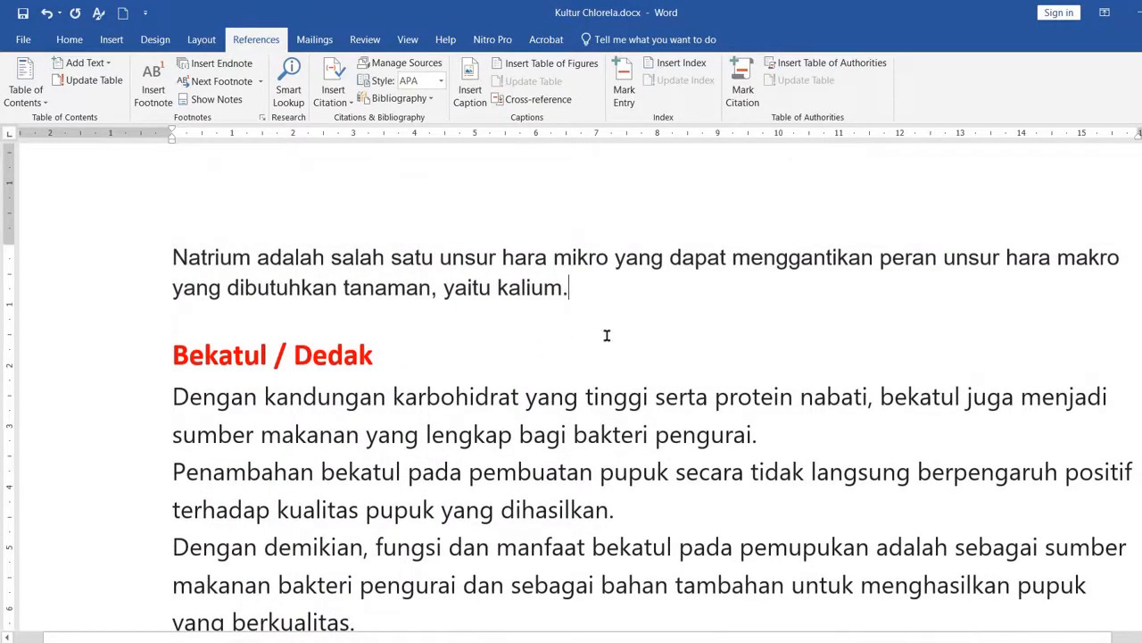
key(Left)
click(223, 63)
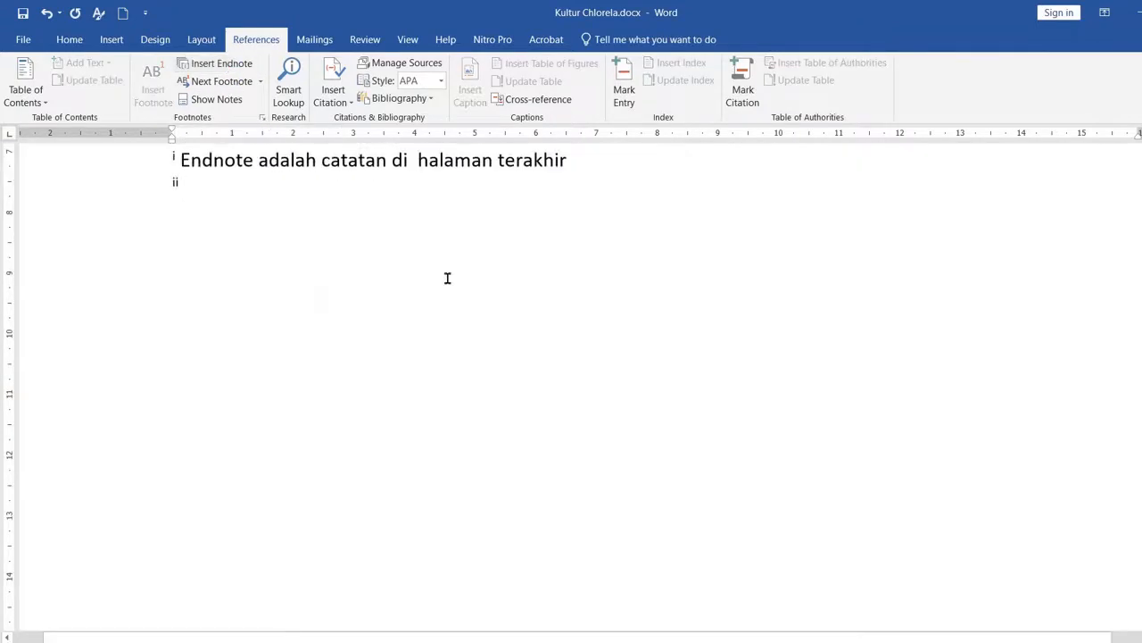
Step: Write "Endnote yang kedua" as the text of the second endnote
scroll(294, 243, up, 2)
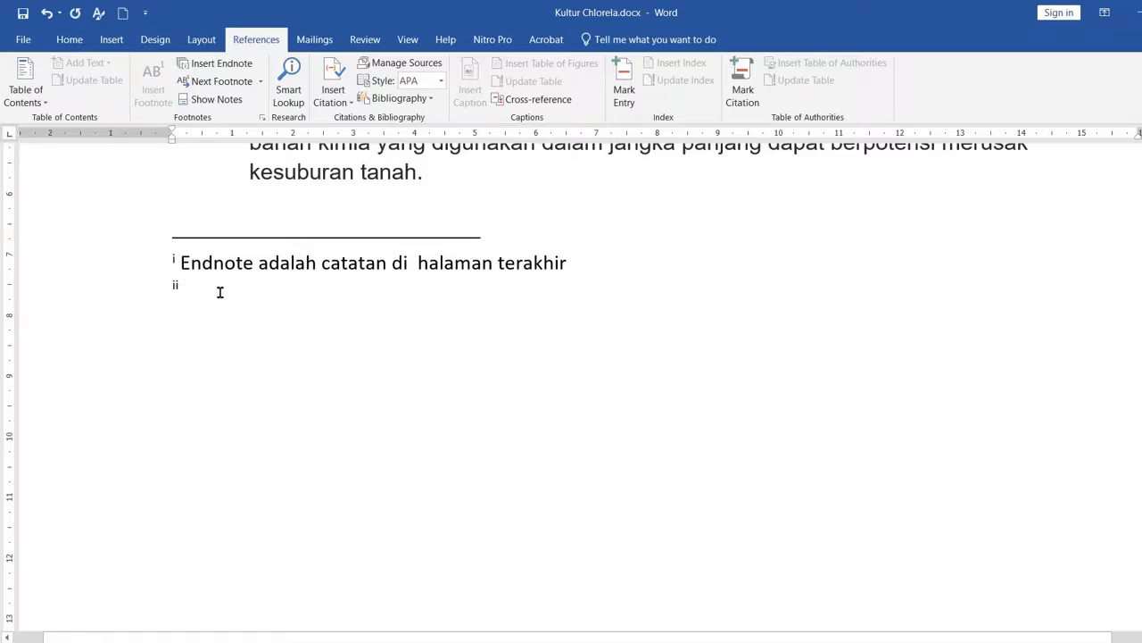
text(en)
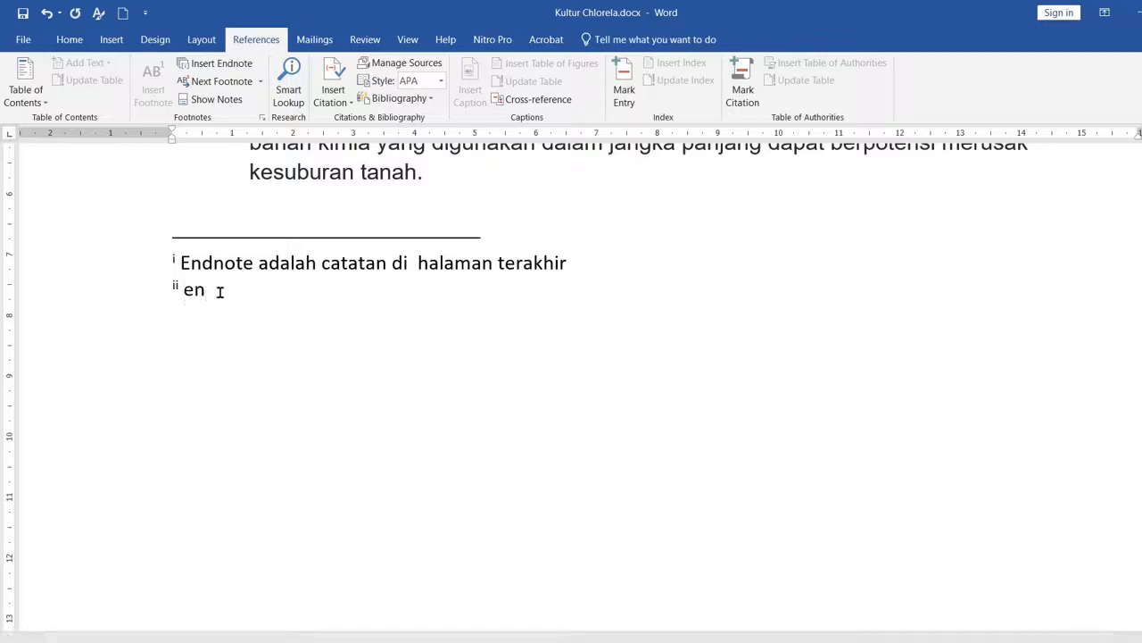
text(dnote yang kedua)
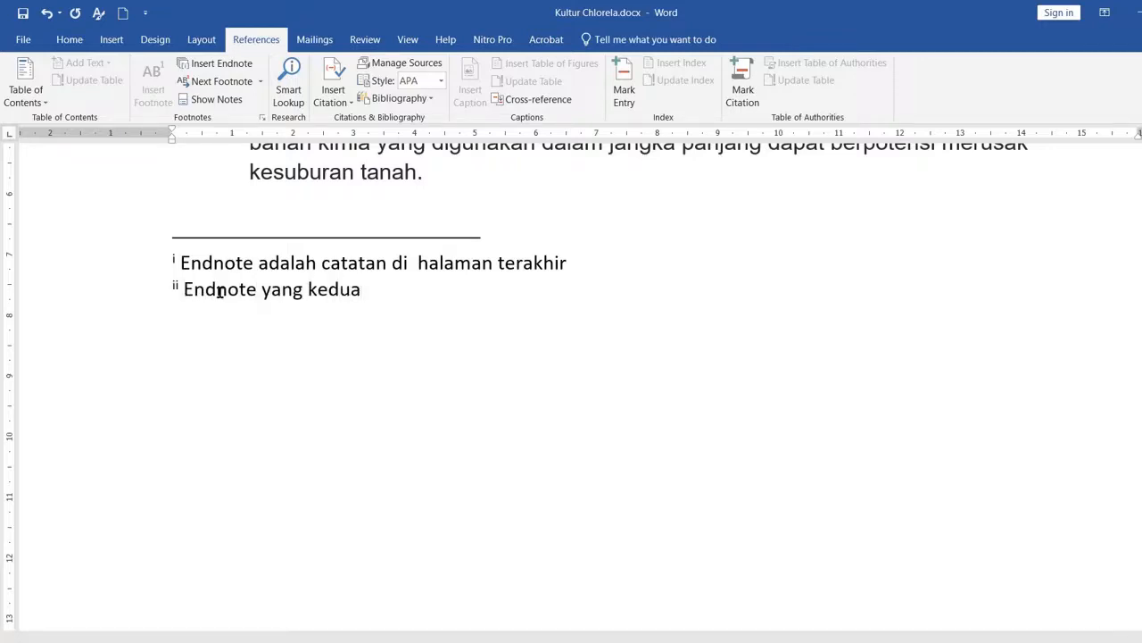
Step: Starting from the opening Chlorella paragraph, jump to the next footnote twice to reach the mark after "Tambak"
key(ctrl+Home)
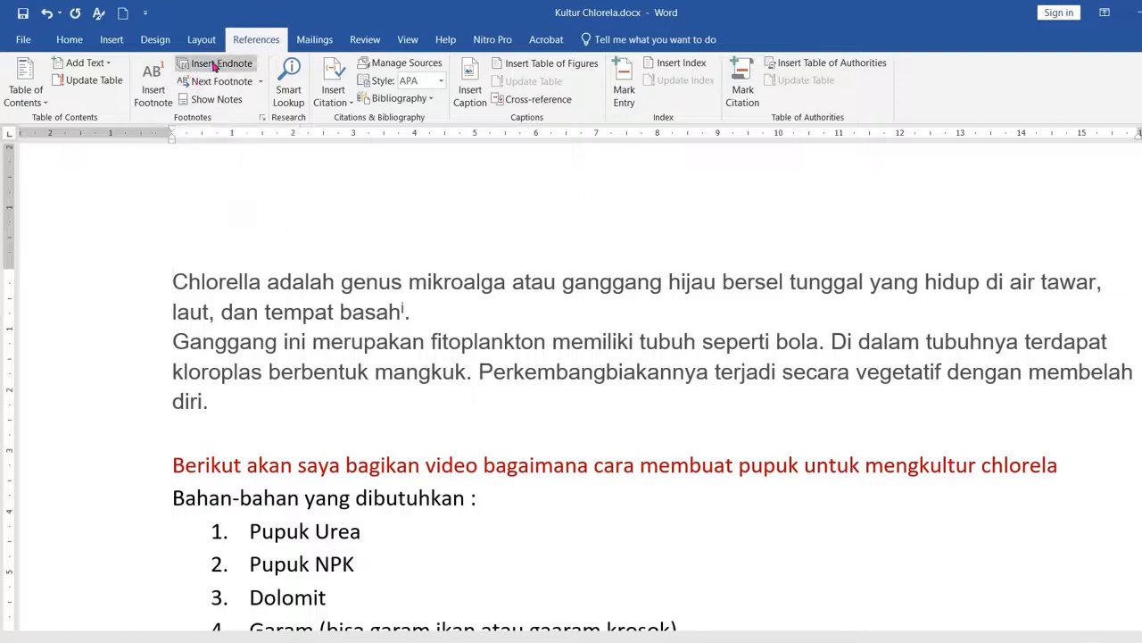
click(243, 284)
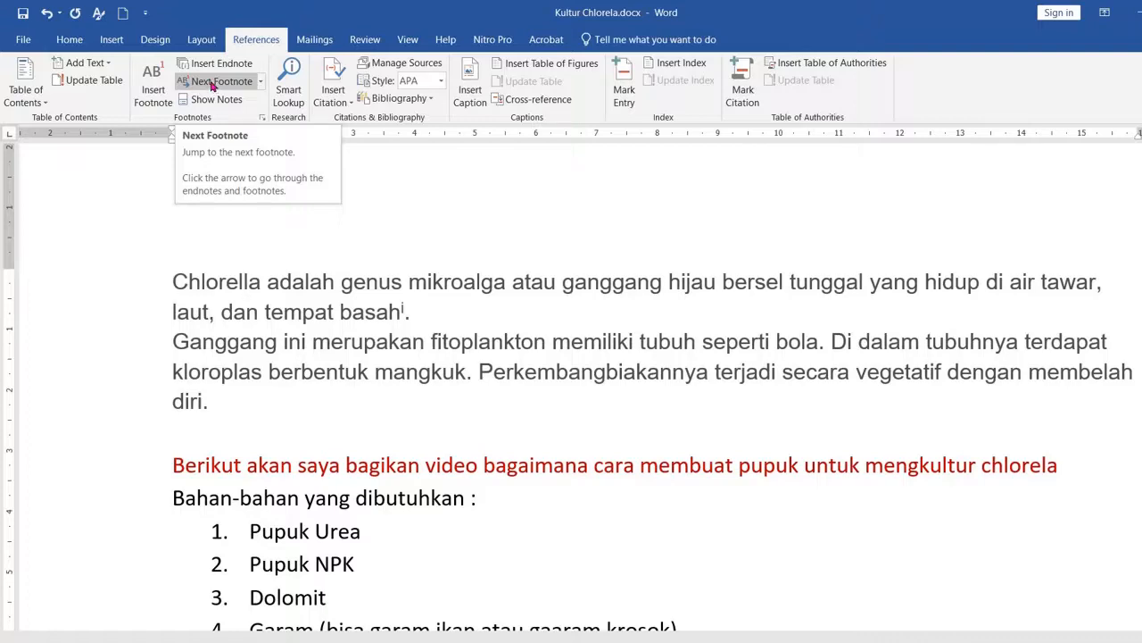
click(227, 82)
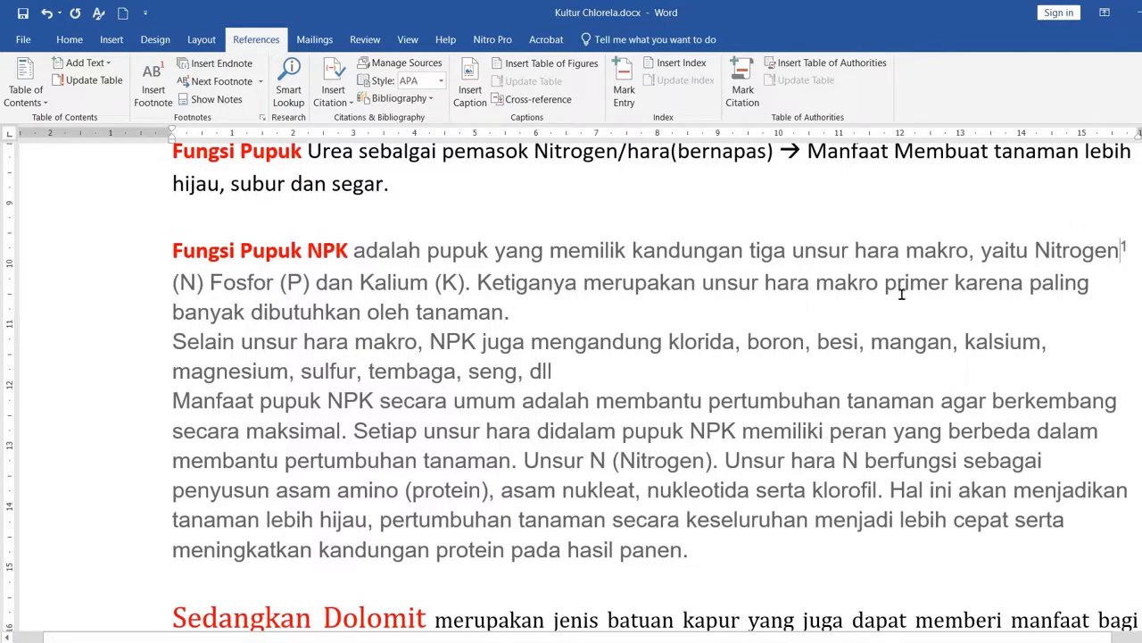
click(218, 81)
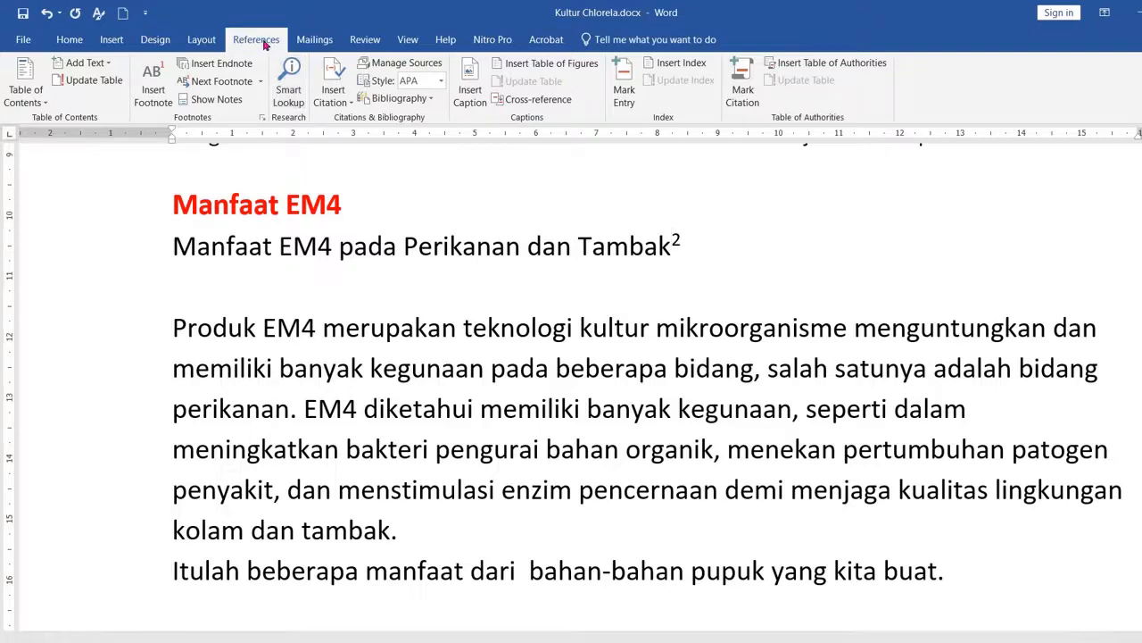
Step: Show the document's notes, choosing to view the footnote area
click(215, 101)
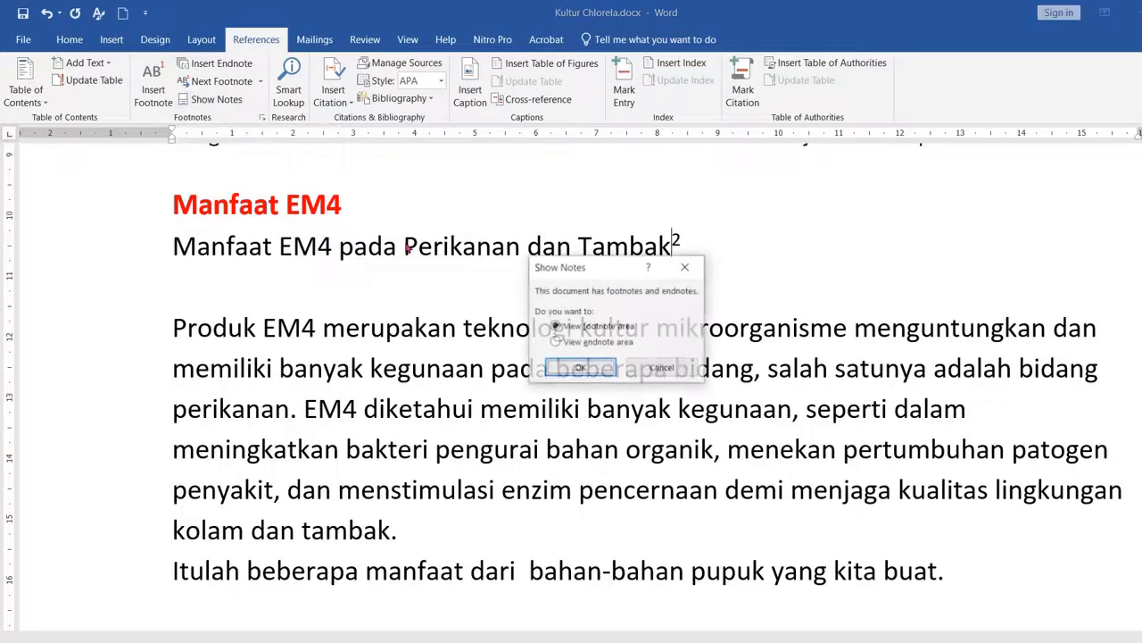
click(580, 368)
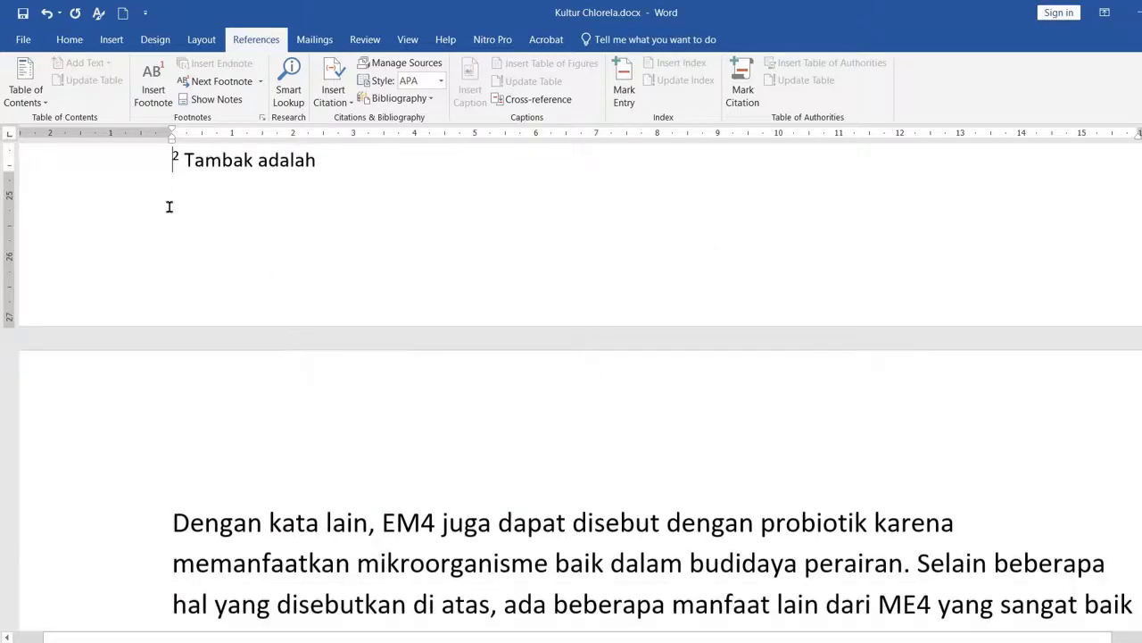